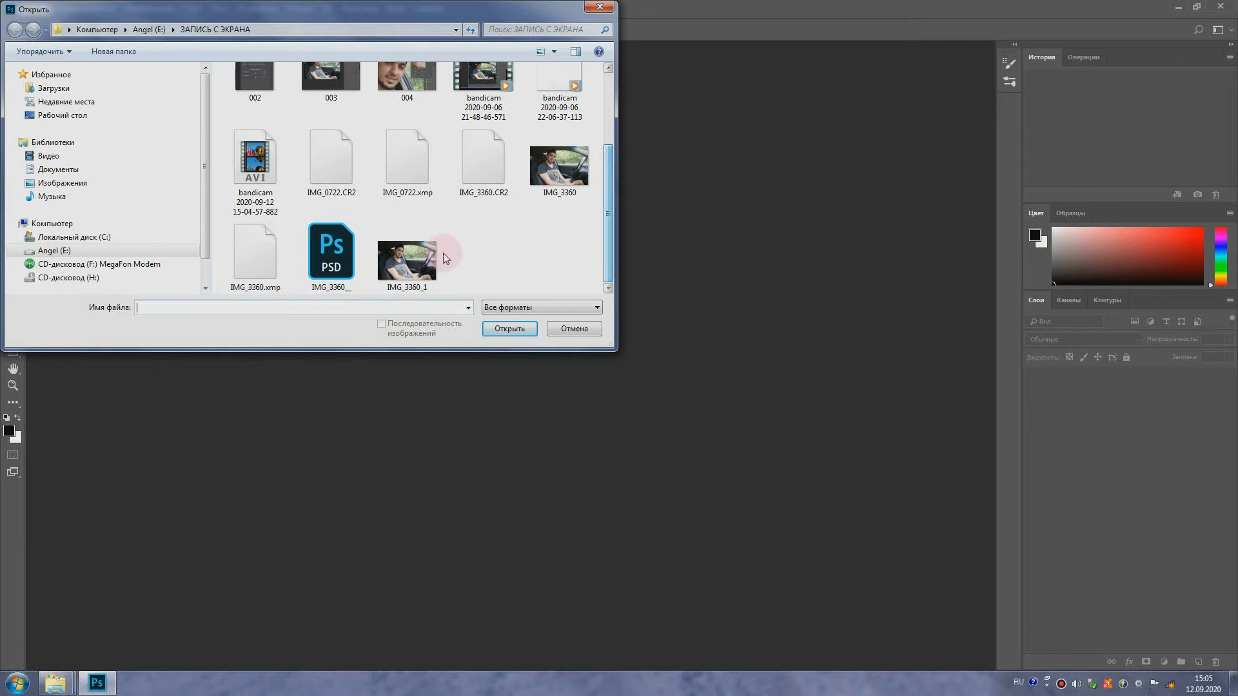
Open the photo IMG_3360.jpg and examine the man's face up close
click(559, 169)
click(504, 336)
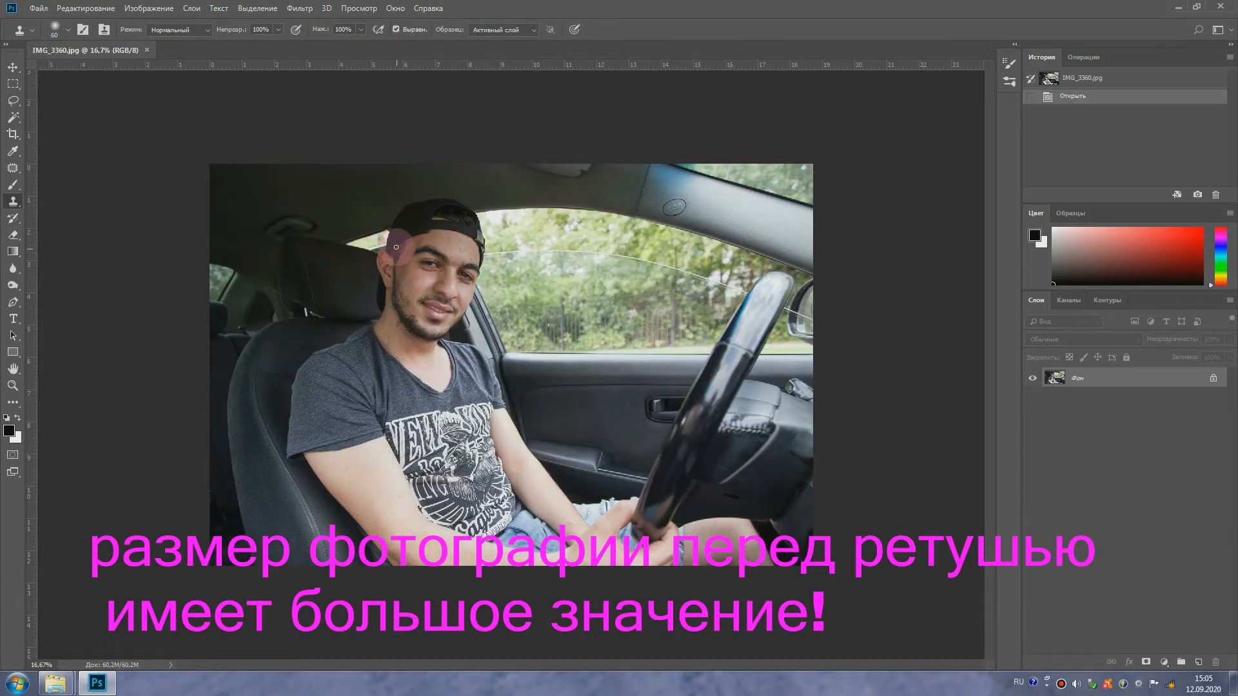
scroll(396, 242, up, 8)
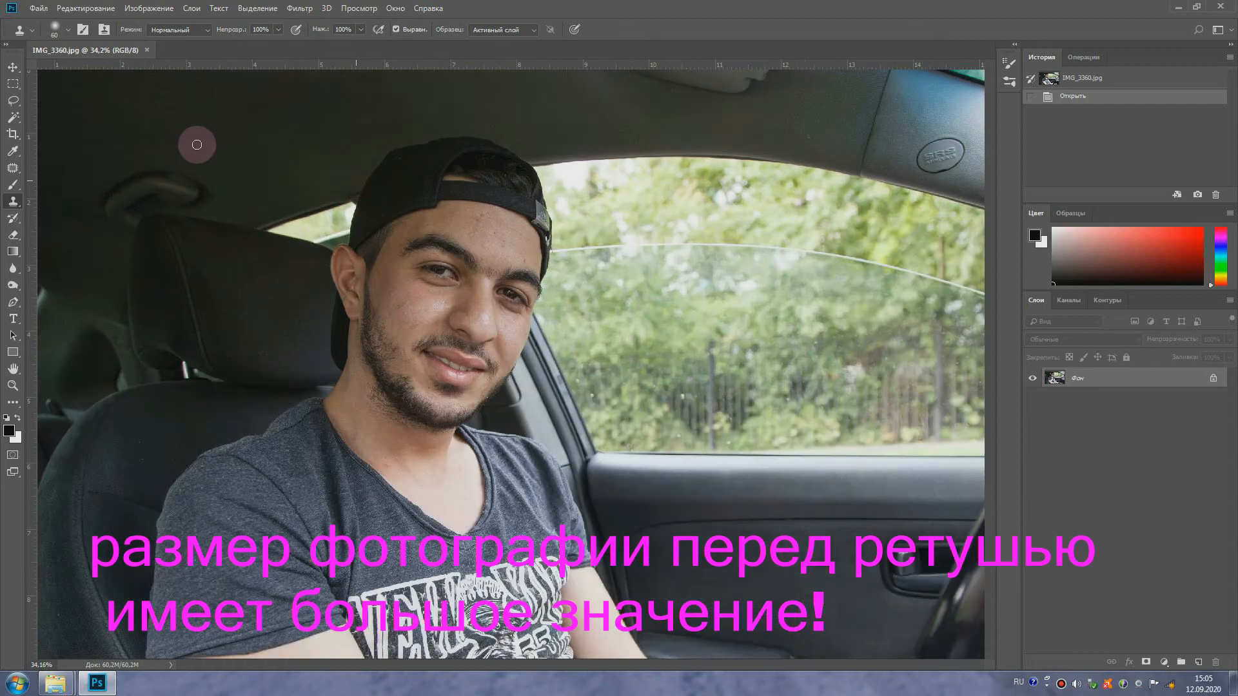
click(23, 69)
scroll(394, 286, up, 4)
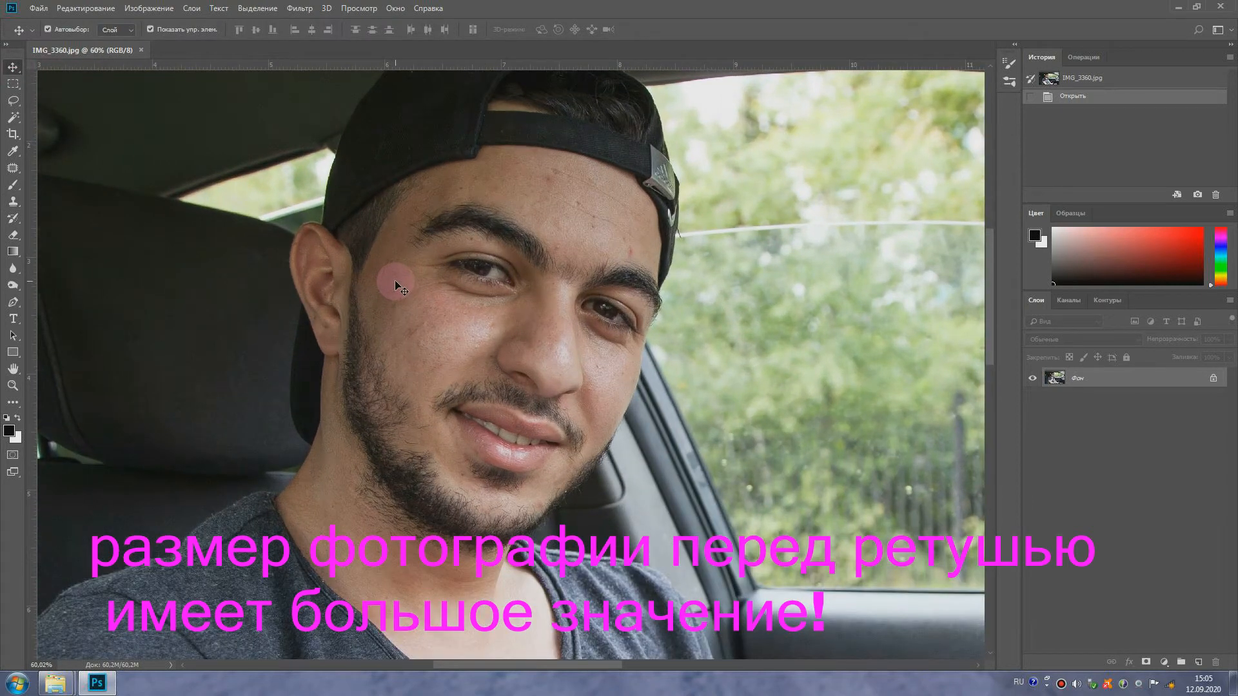
scroll(265, 323, down, 5)
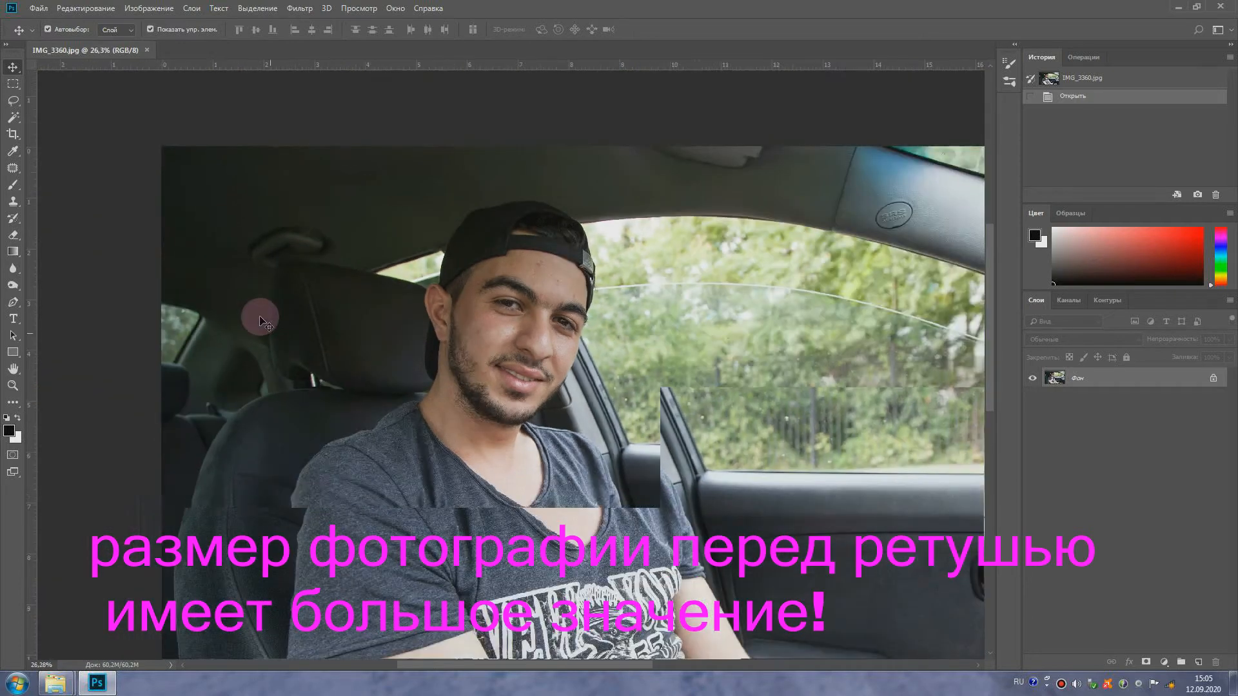
scroll(359, 312, down, 2)
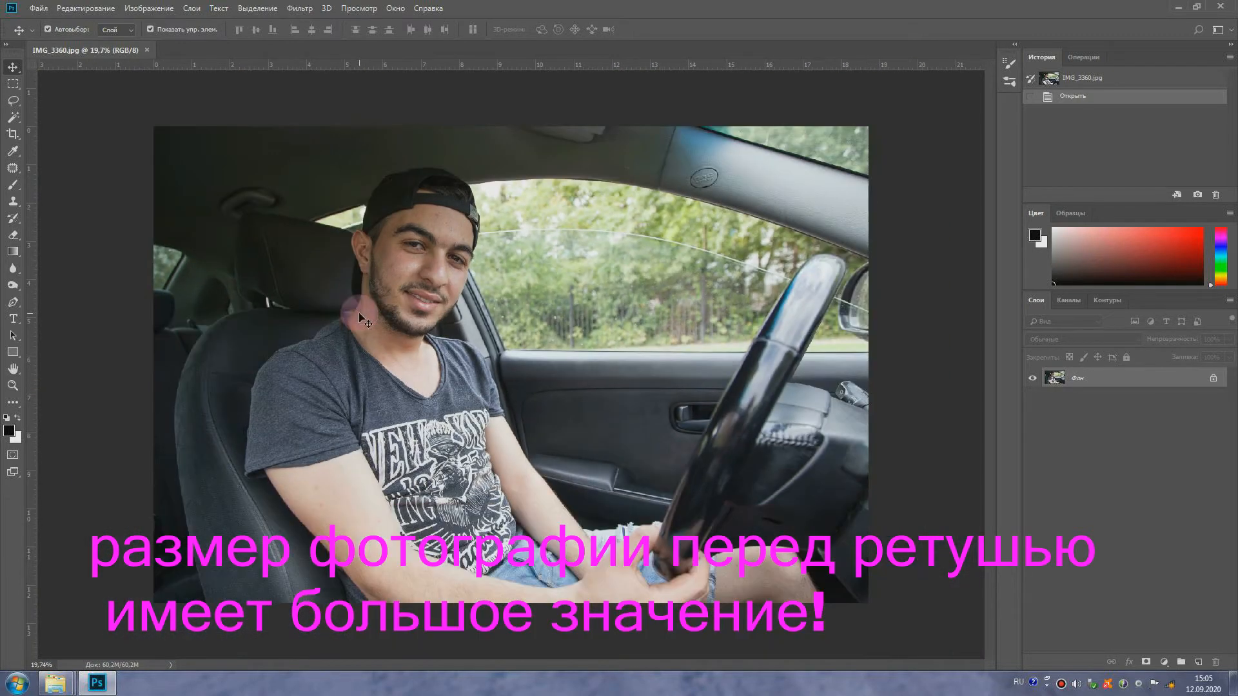
Crop the photo to 4000 × 2600 px at 240 pixels per inch, nudging the image slightly upward within the frame
click(13, 134)
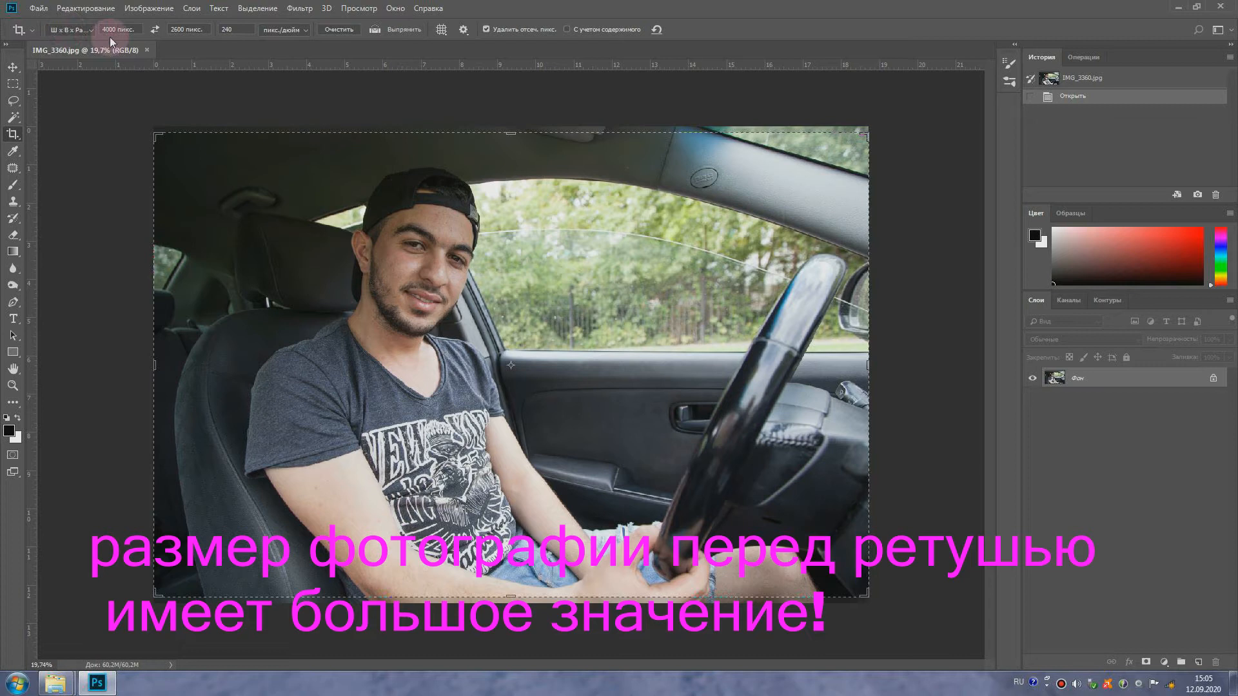
click(134, 28)
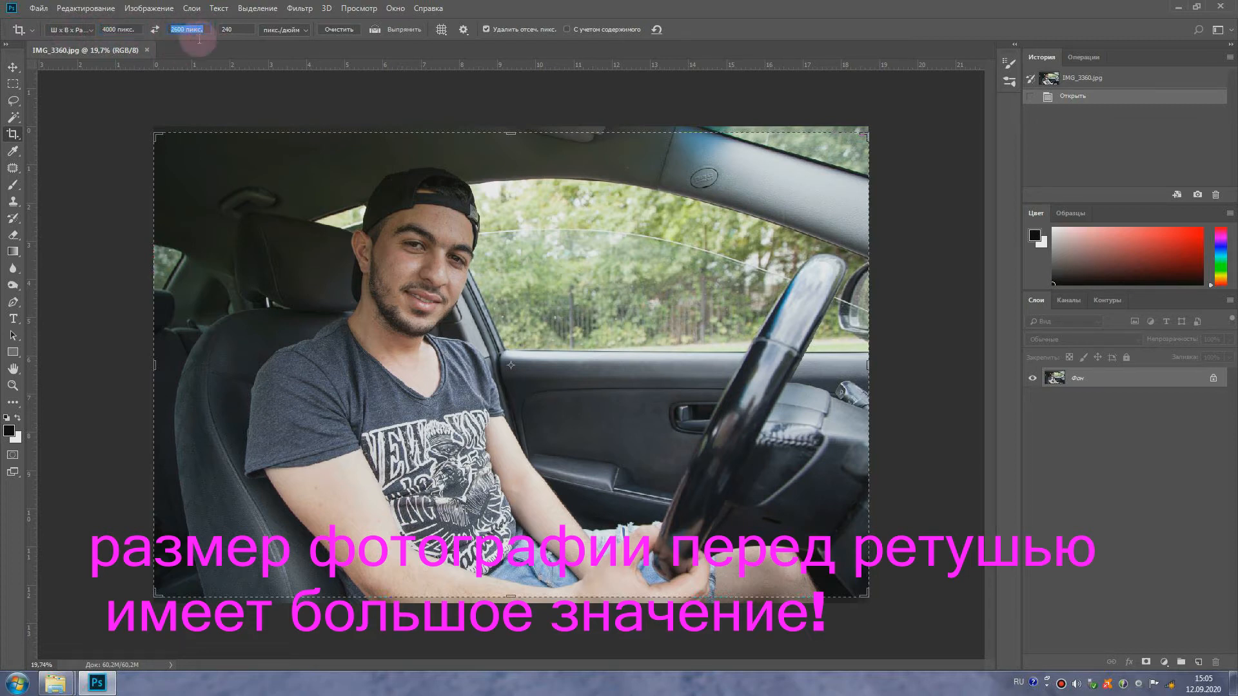
click(222, 29)
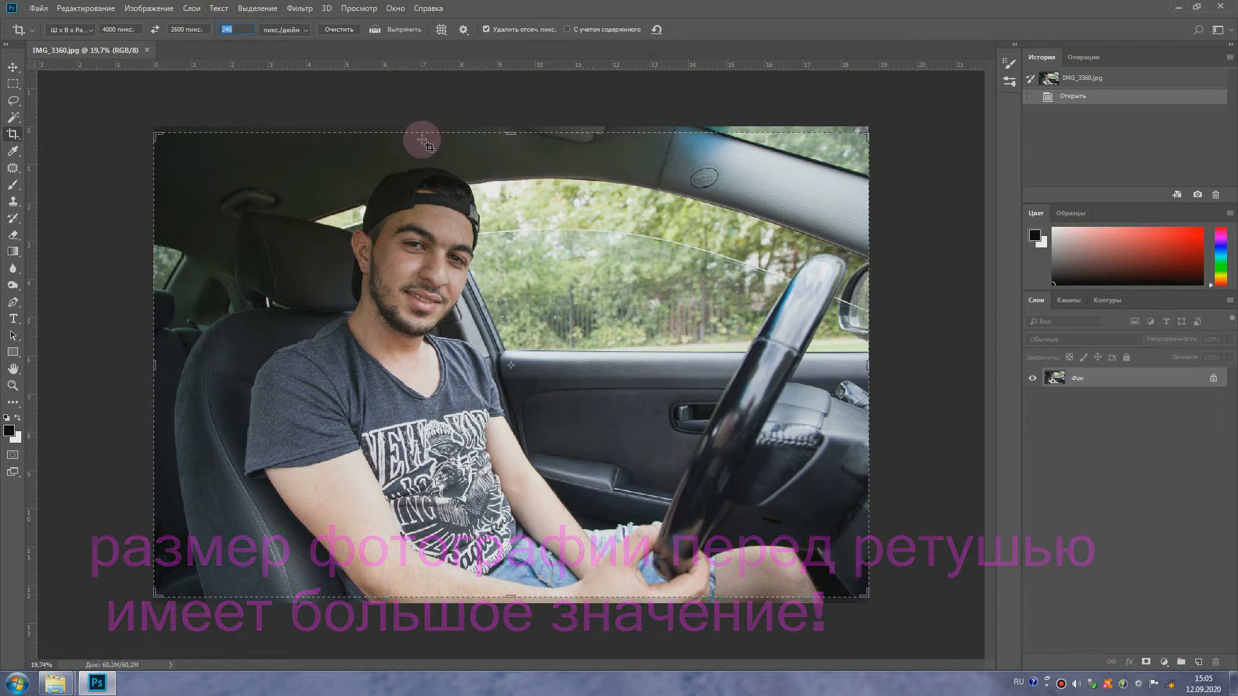
click(310, 201)
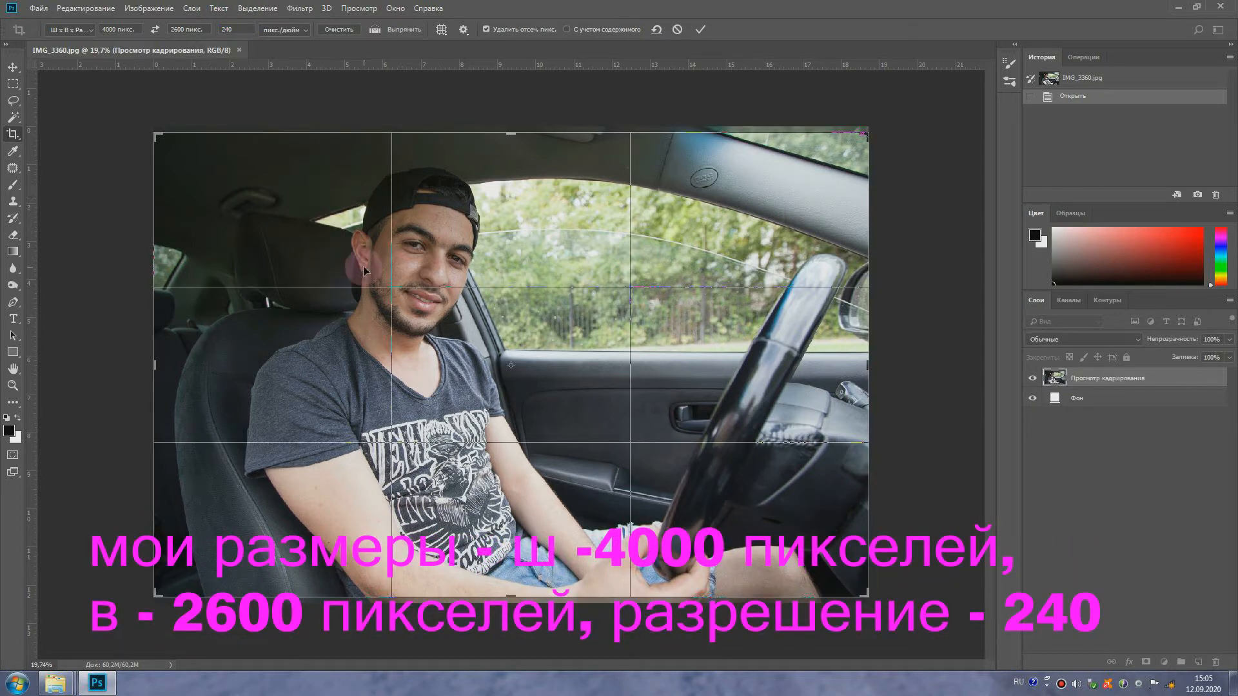
key(Up)
key(Up)
key(Up)
key(Up)
key(Up)
key(Up)
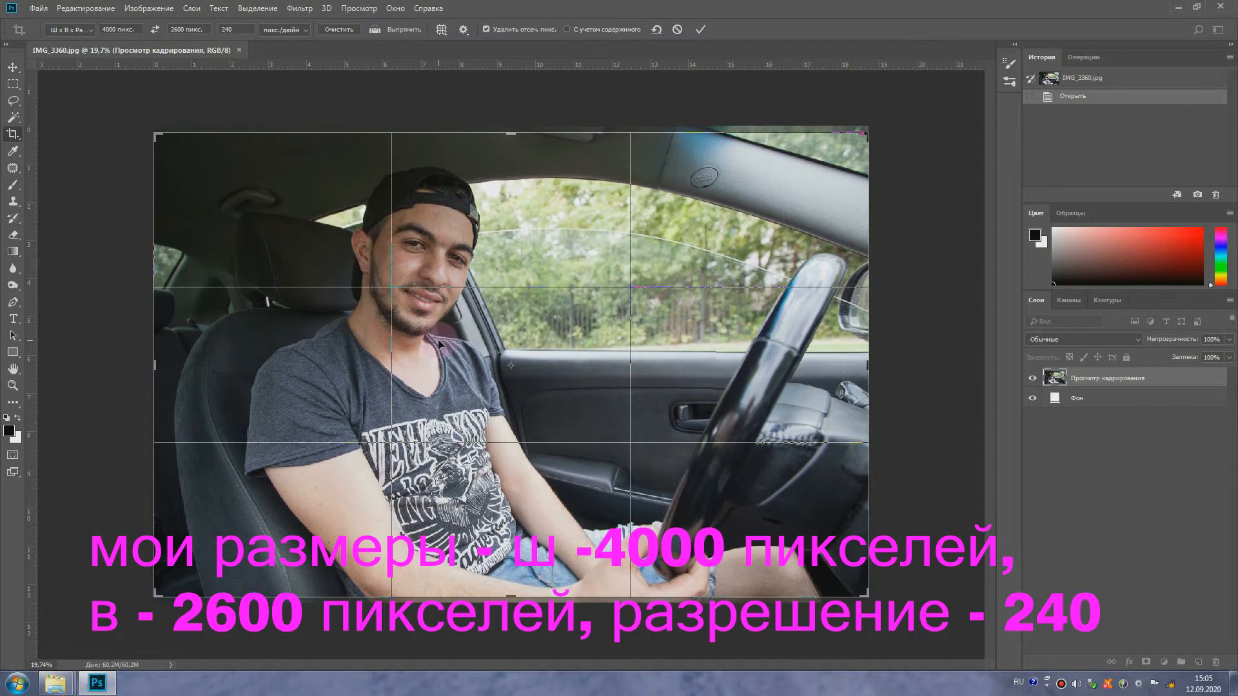
key(Up)
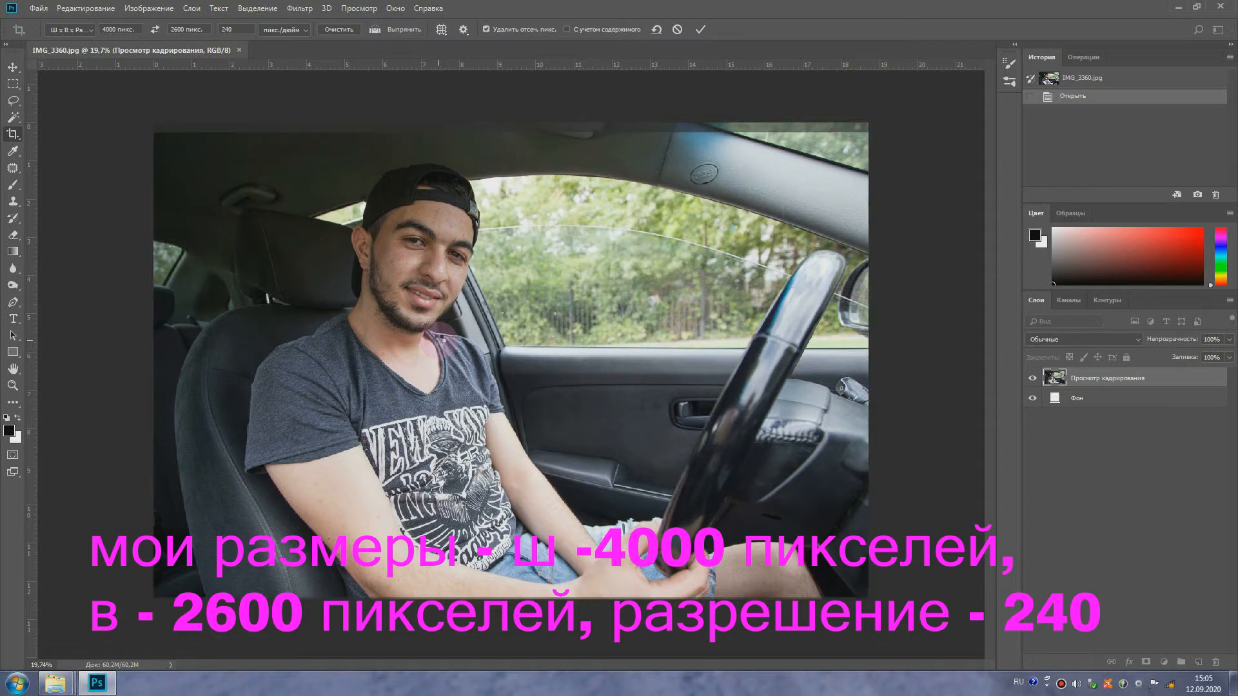
key(Return)
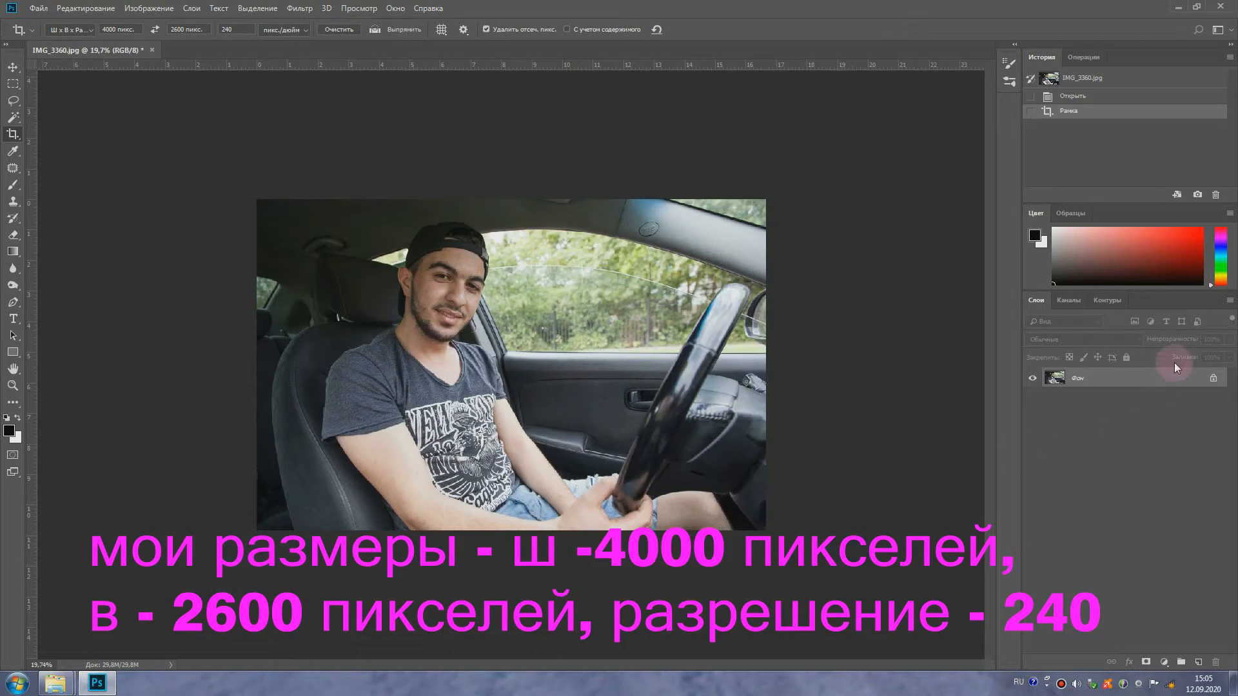
Duplicate the background layer and choose the Clone Stamp tool, checking its brush size and hardness
drag(1163, 383, 1198, 662)
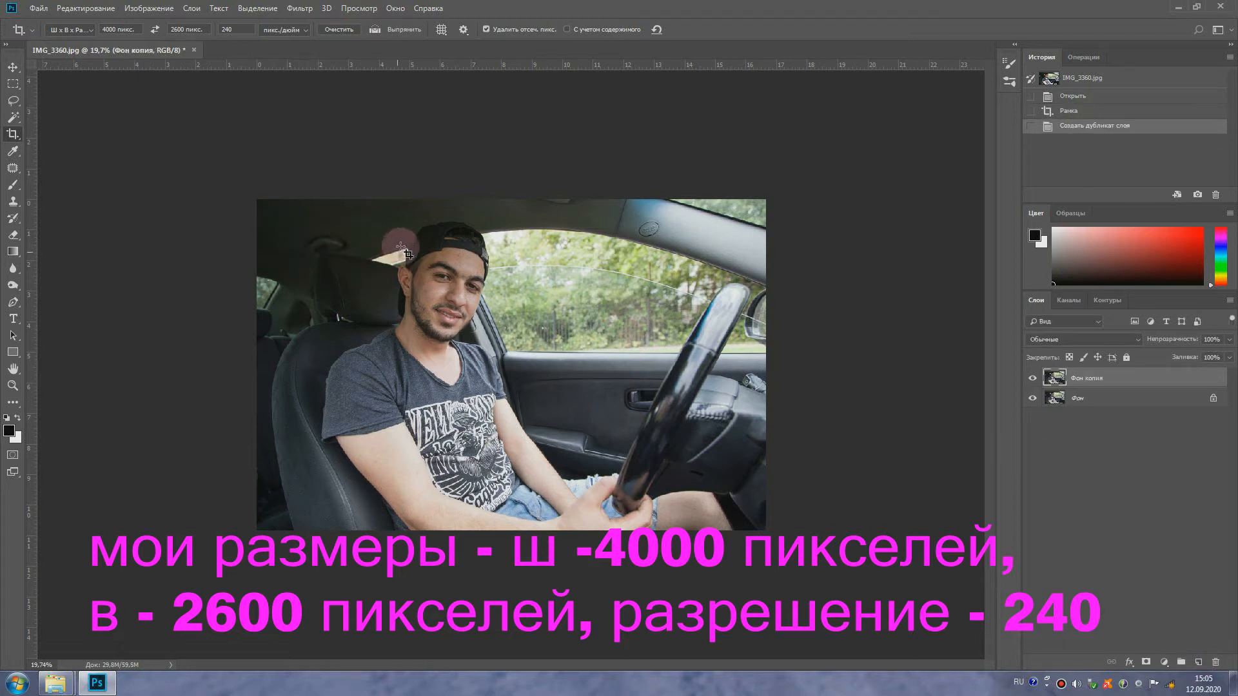
click(11, 170)
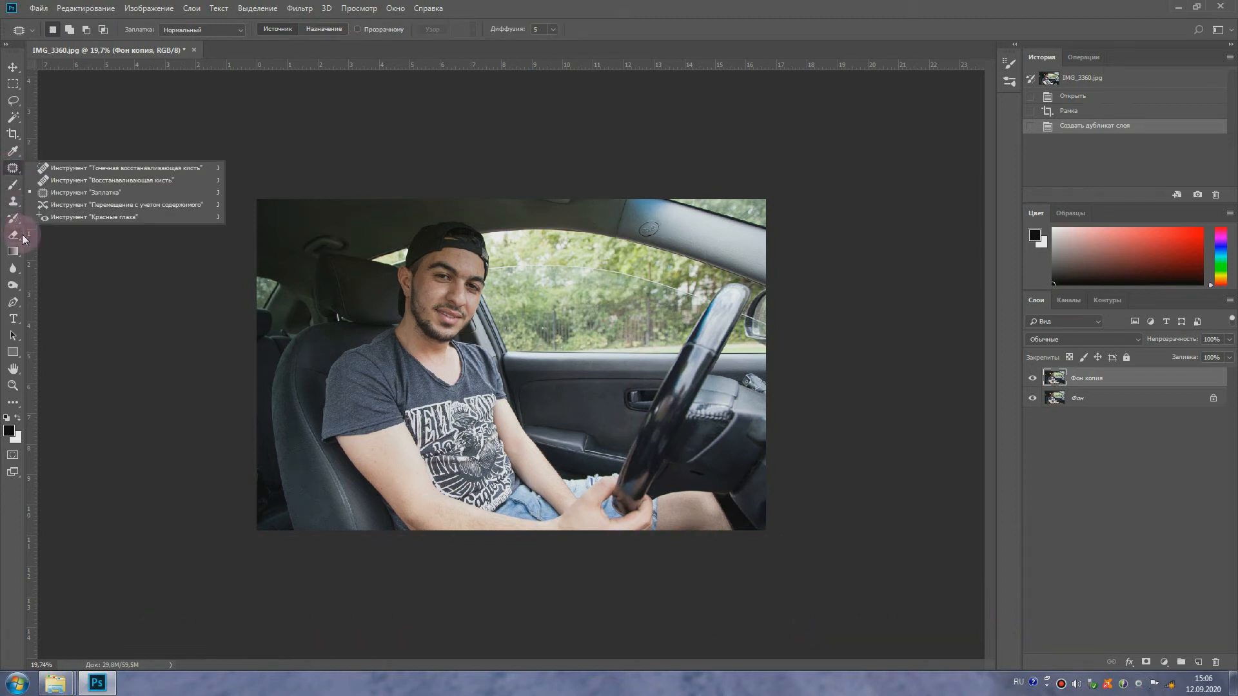
click(12, 201)
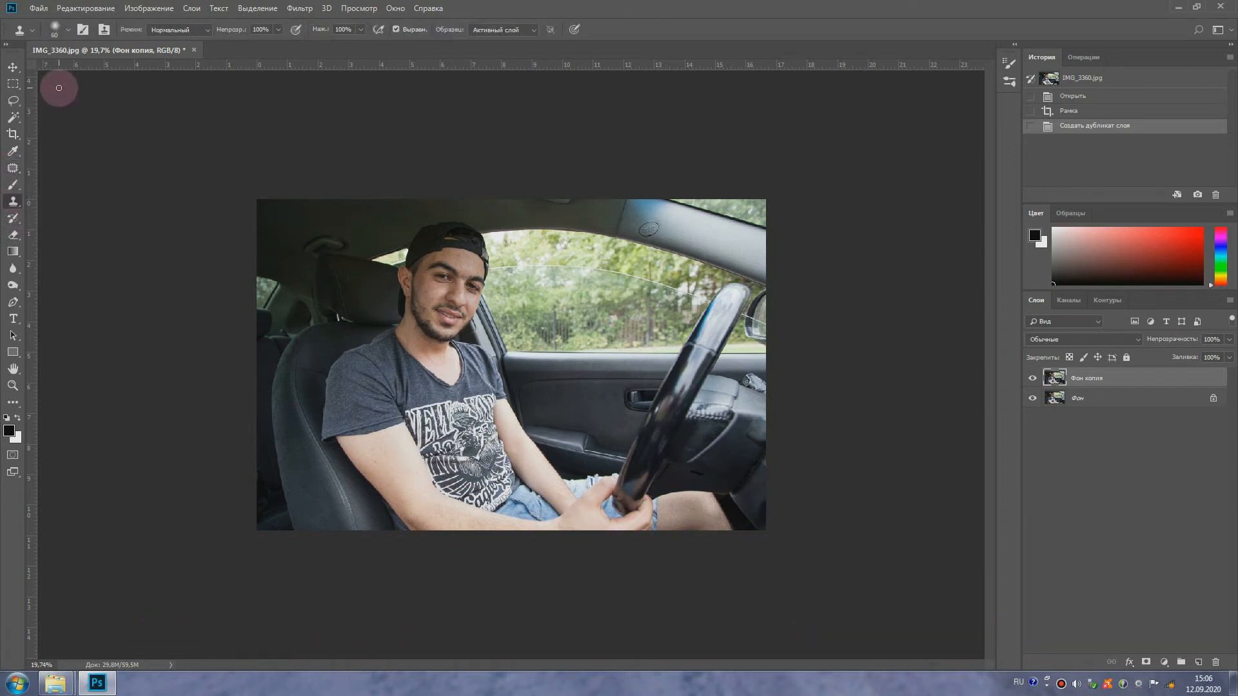
click(68, 29)
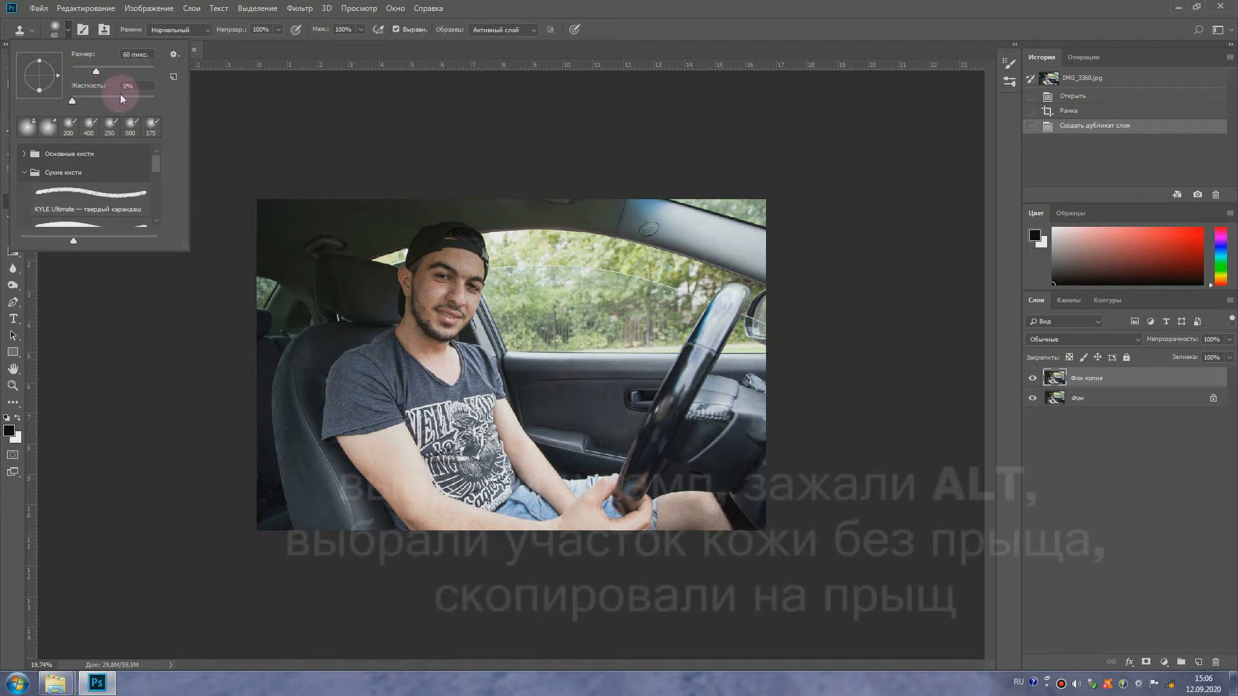
click(591, 5)
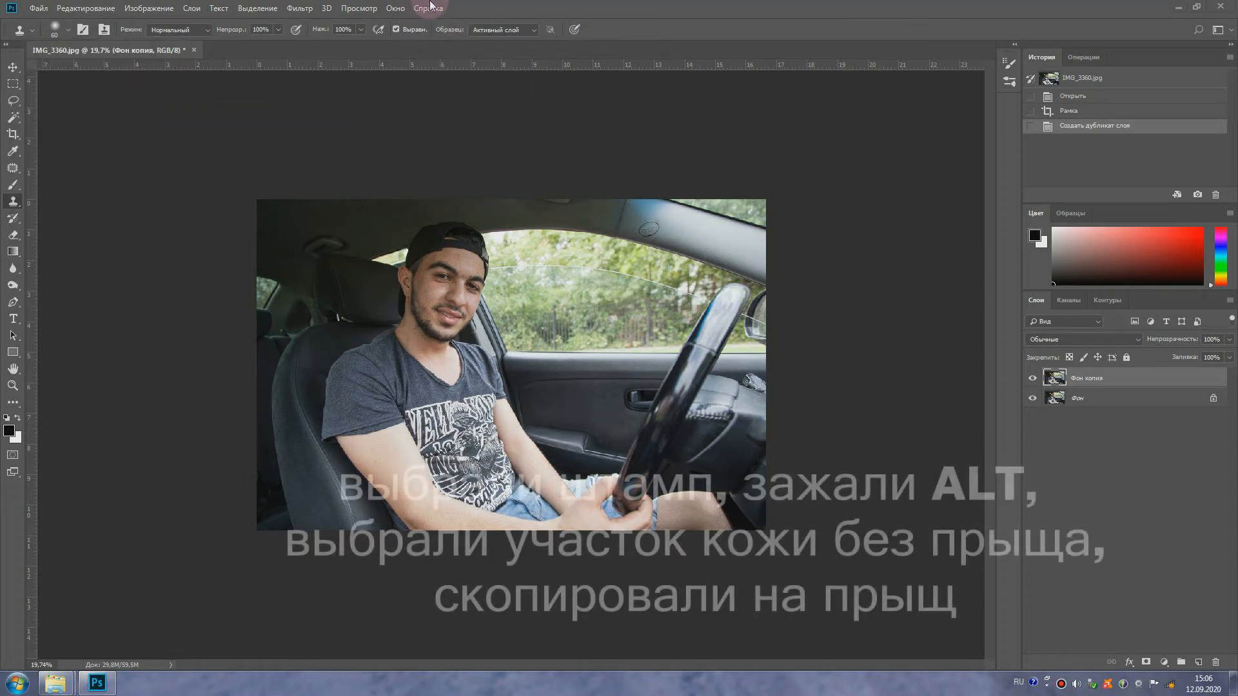
Reduce the Clone Stamp brush to 40 px and clone clean skin over the blemish at the upper middle of the forehead
scroll(429, 265, up, 2)
scroll(428, 204, up, 6)
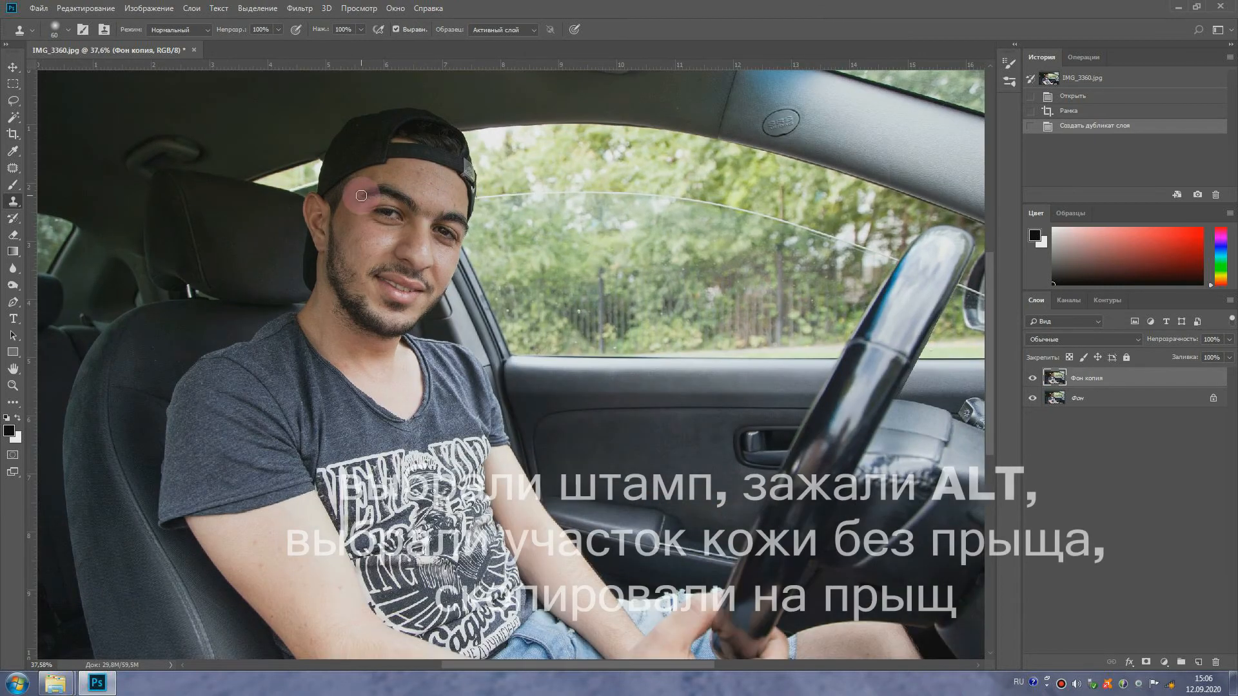
scroll(412, 141, up, 2)
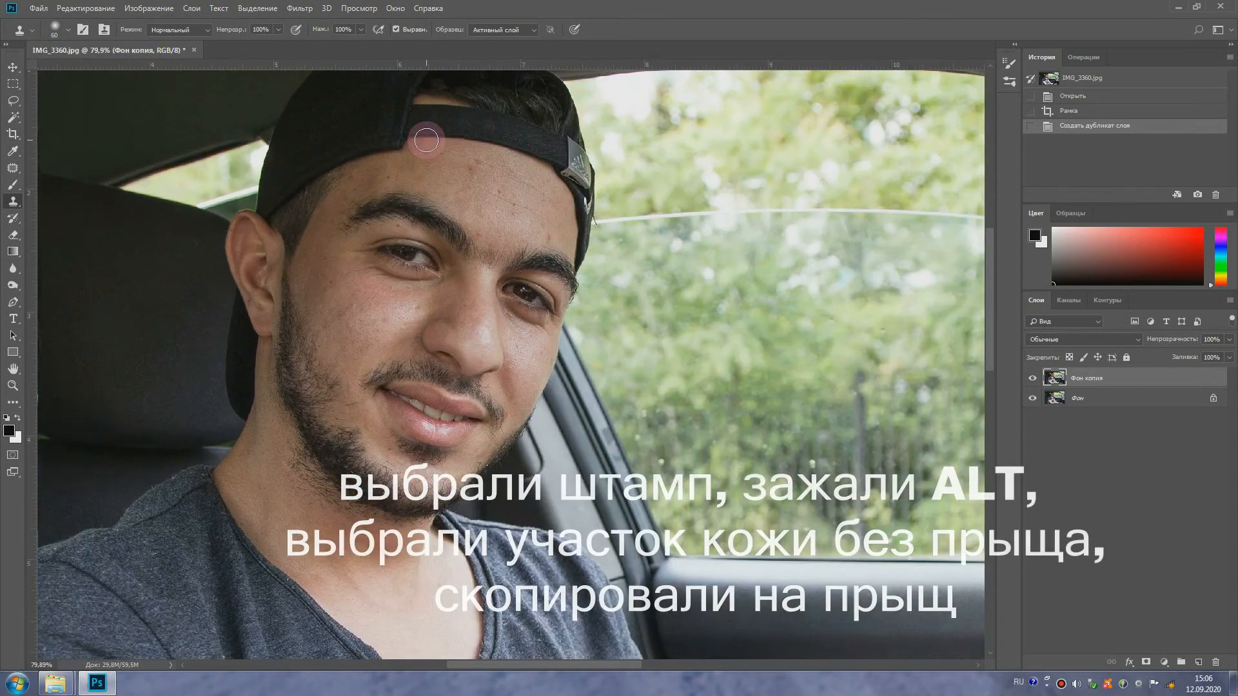
scroll(426, 140, up, 1)
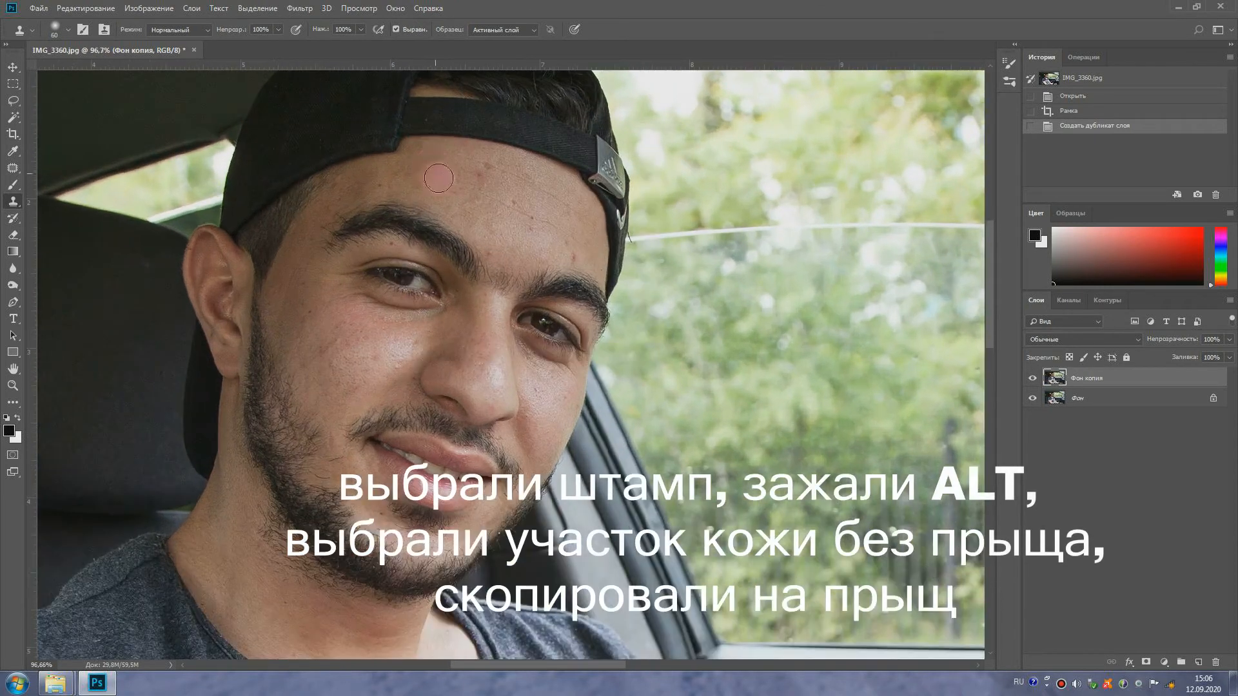
key(bracketleft)
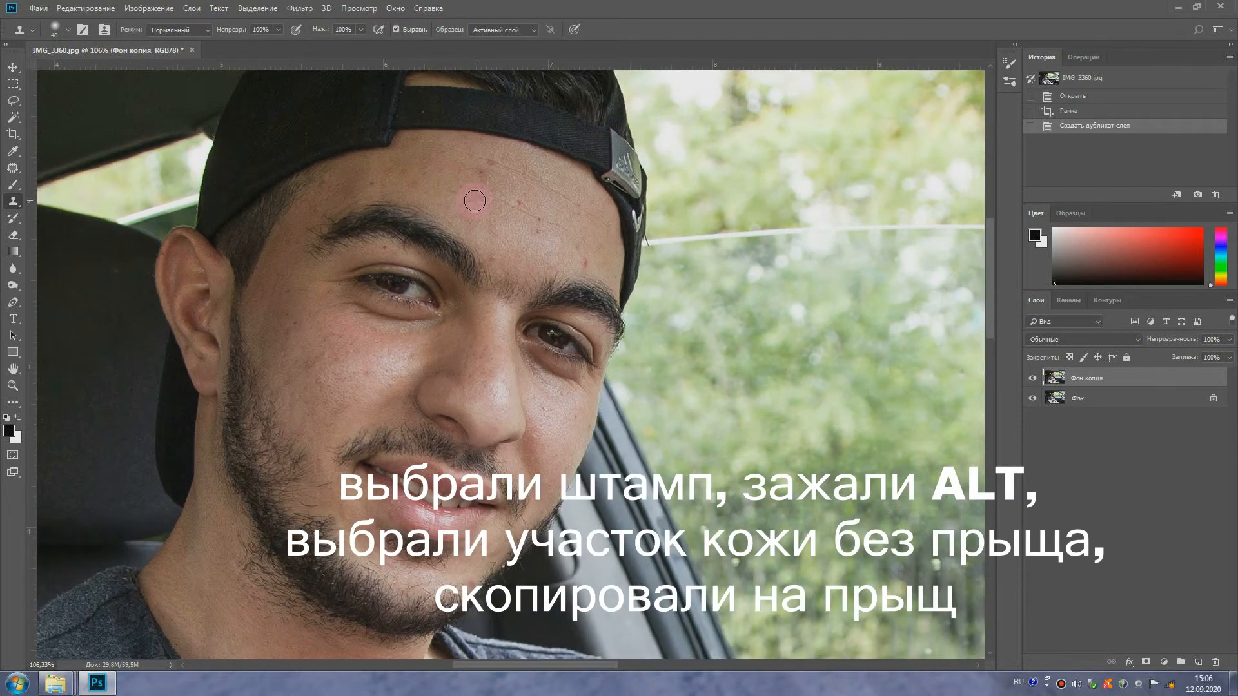
click(482, 180)
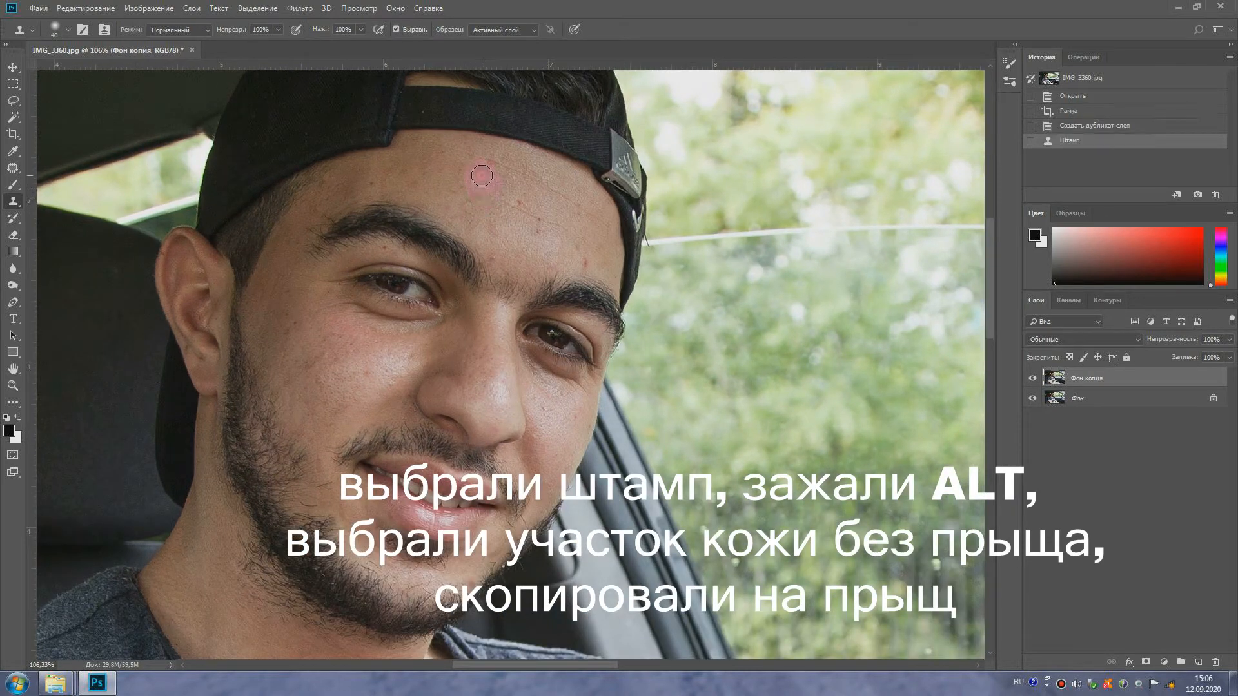
click(481, 175)
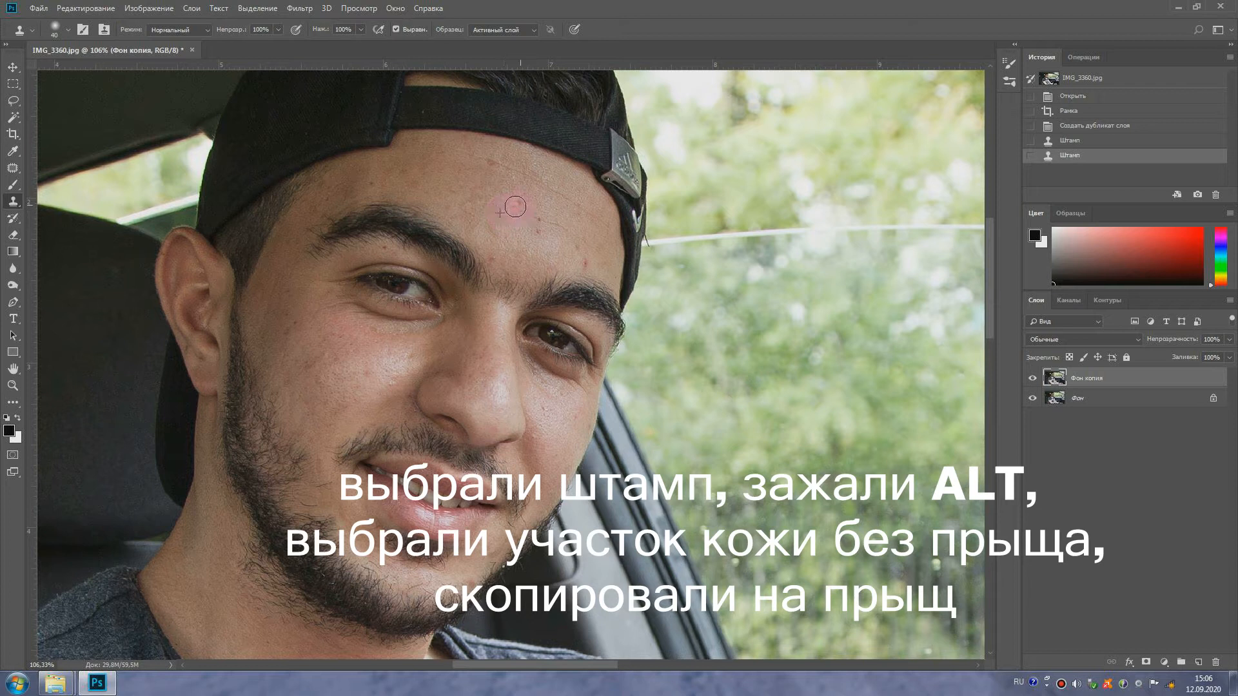
Clone clean skin over the remaining spots on the lower forehead, above the eyebrows and on the cheek
click(515, 207)
click(518, 219)
click(540, 217)
click(497, 259)
click(493, 257)
click(582, 260)
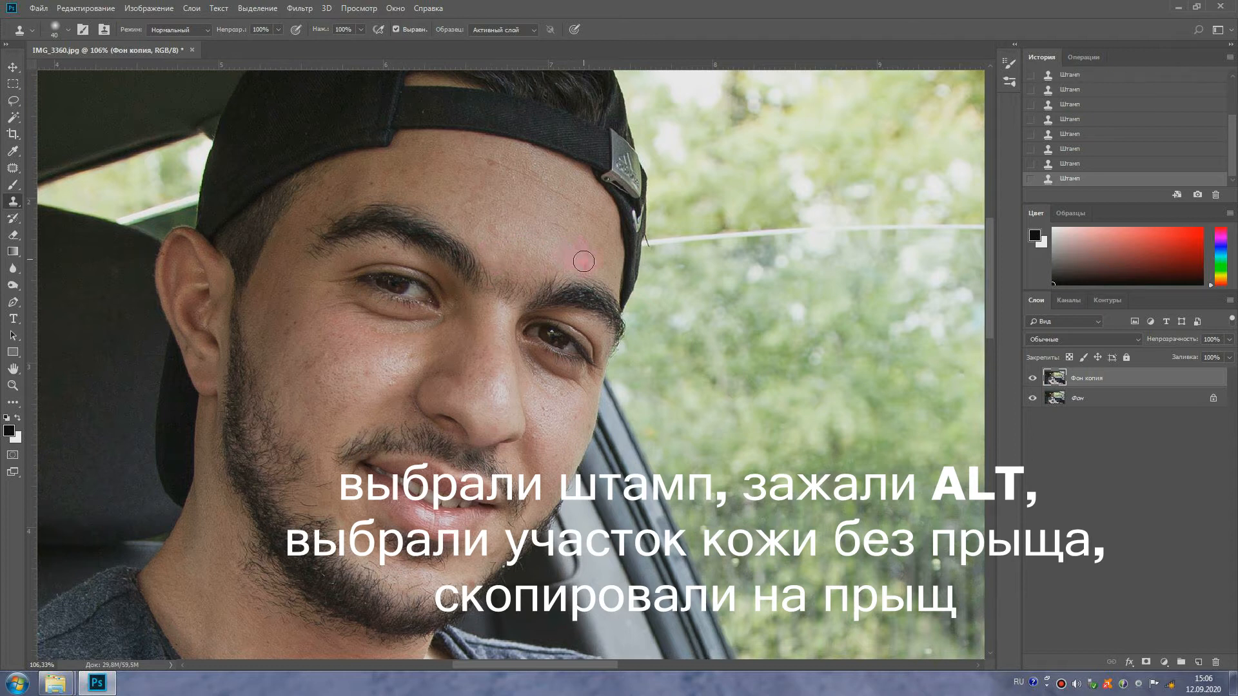
click(573, 247)
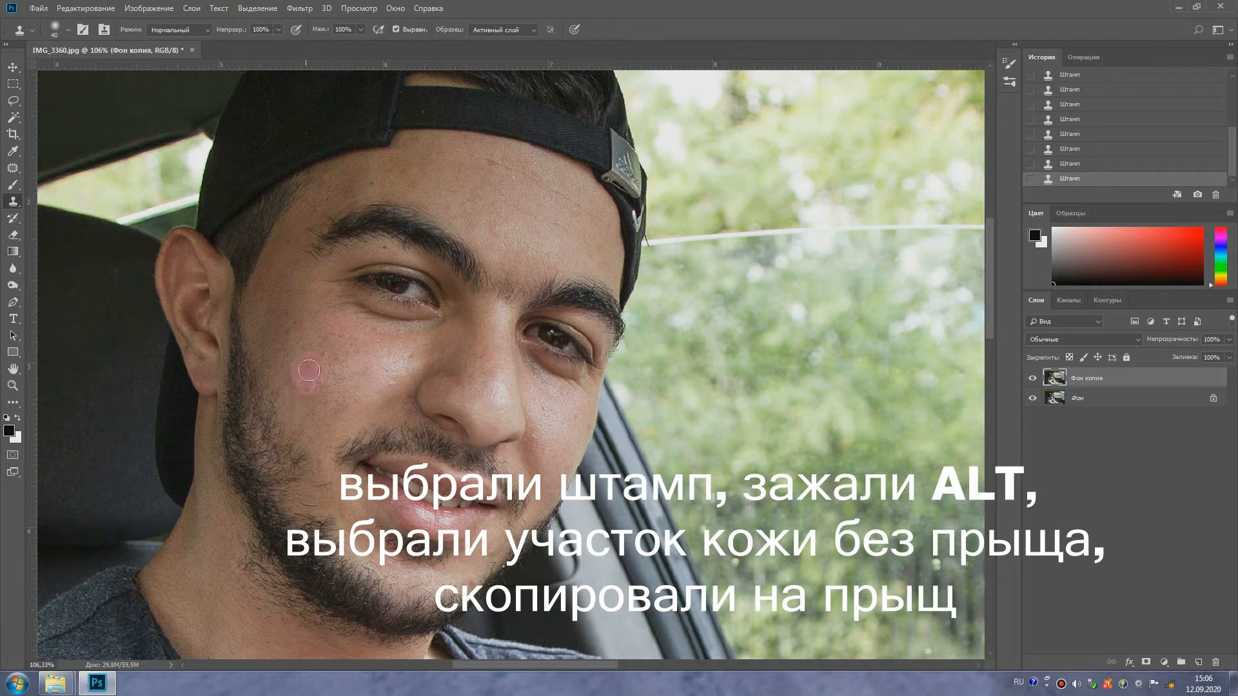
click(312, 376)
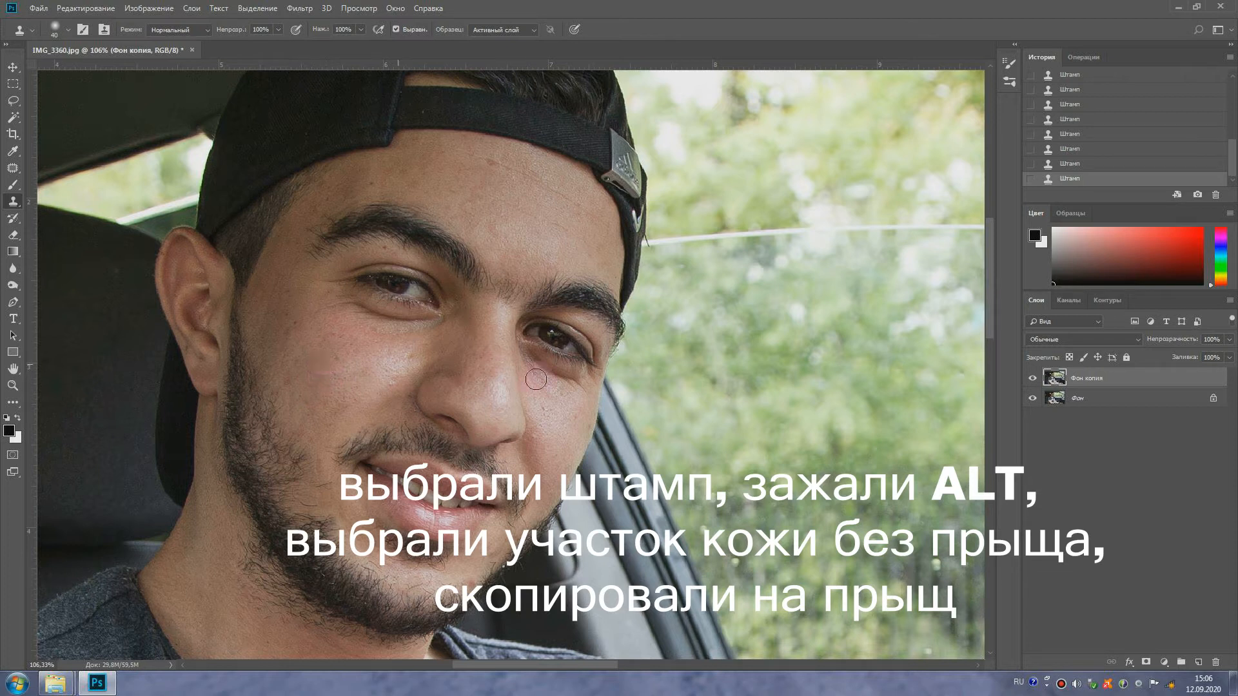
click(368, 375)
Repair the blemishes on the chin and cheek with the Patch tool, clearing each selection
click(13, 167)
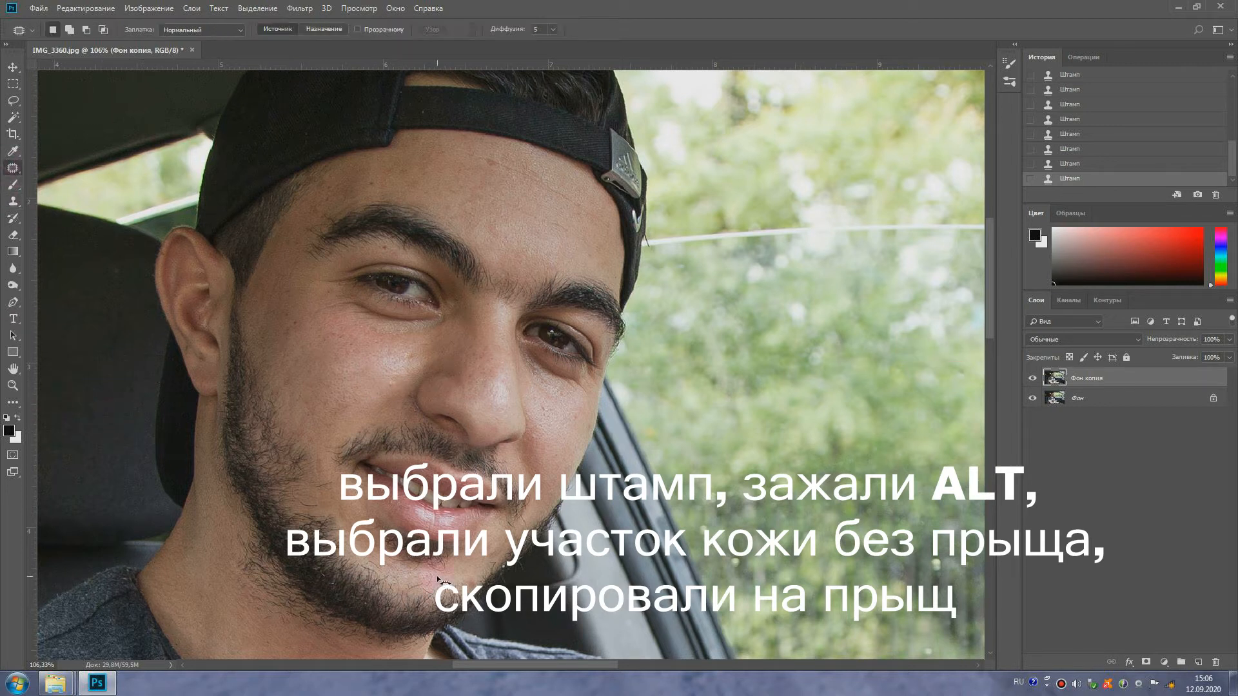
mouse_move(478, 573)
mouse_down()
mouse_move(459, 584)
mouse_move(477, 596)
mouse_move(469, 580)
mouse_move(511, 528)
mouse_move(458, 491)
mouse_up()
key(ctrl+d)
mouse_move(332, 353)
mouse_down()
mouse_move(368, 338)
mouse_move(375, 351)
mouse_move(335, 354)
mouse_move(303, 334)
mouse_move(378, 308)
mouse_move(437, 249)
mouse_up()
click(482, 192)
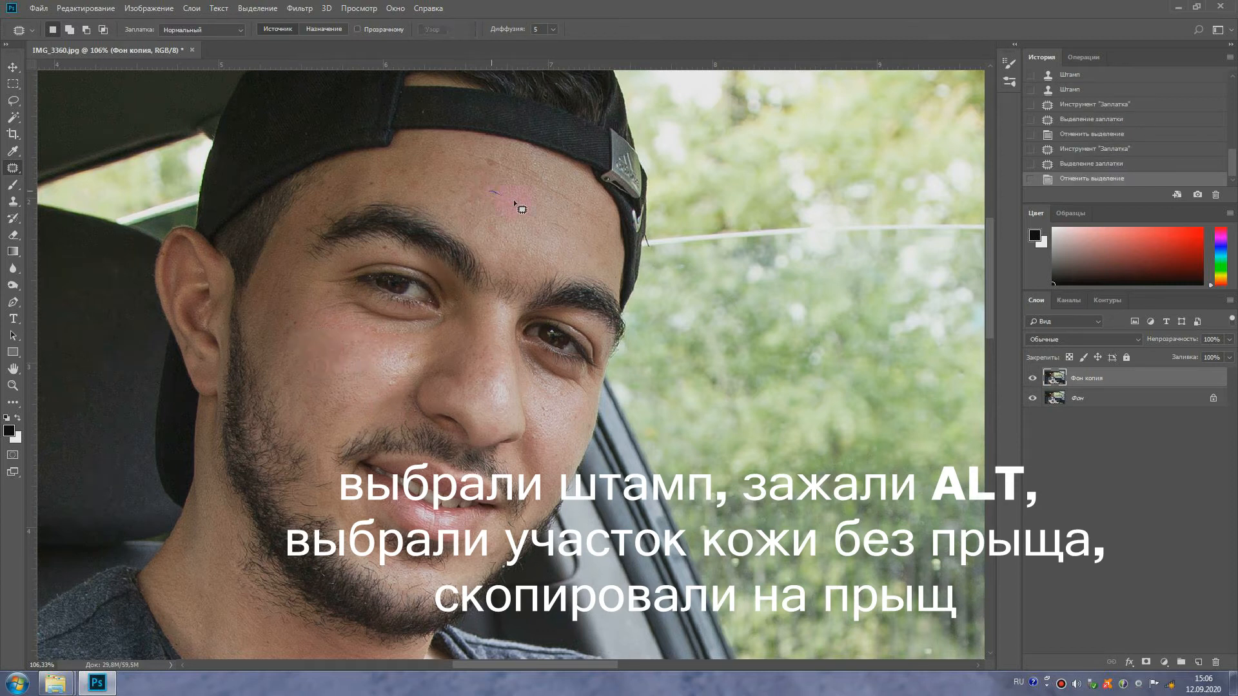
Patch the fine lines running across the upper forehead with smooth nearby skin and clear the selections
mouse_move(482, 206)
mouse_down()
mouse_move(489, 193)
mouse_move(514, 212)
mouse_move(490, 160)
mouse_move(532, 171)
mouse_move(479, 162)
mouse_up()
click(457, 159)
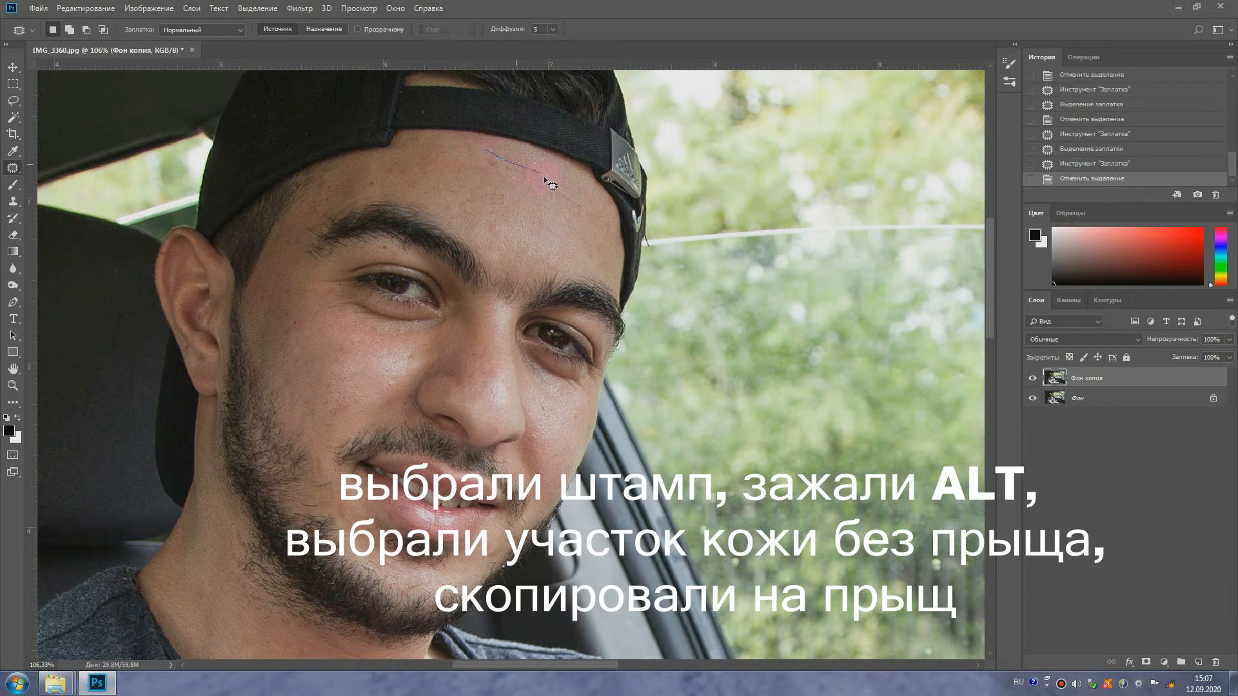
mouse_move(469, 161)
mouse_down()
mouse_move(492, 189)
mouse_move(560, 187)
mouse_move(577, 204)
mouse_move(538, 207)
mouse_up()
click(499, 186)
click(533, 213)
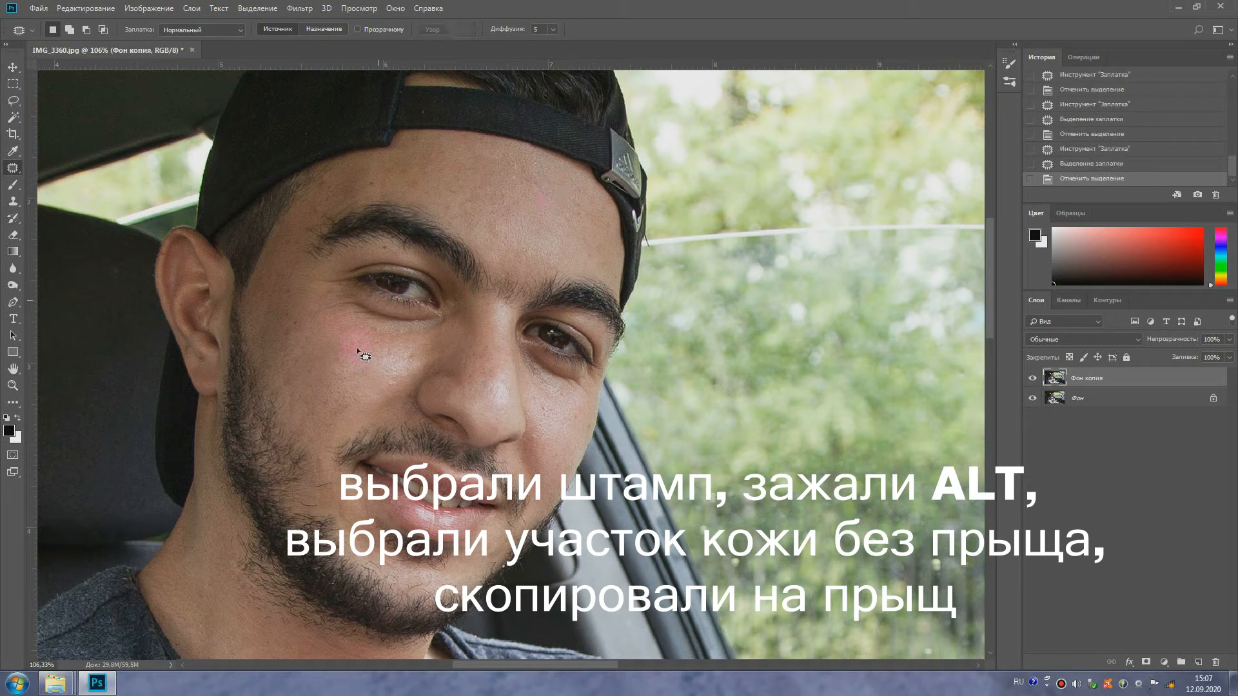
Clone out a small flaw near the chin and jaw edge using the Clone Stamp with a 15 px brush
scroll(422, 290, down, 2)
scroll(386, 508, up, 3)
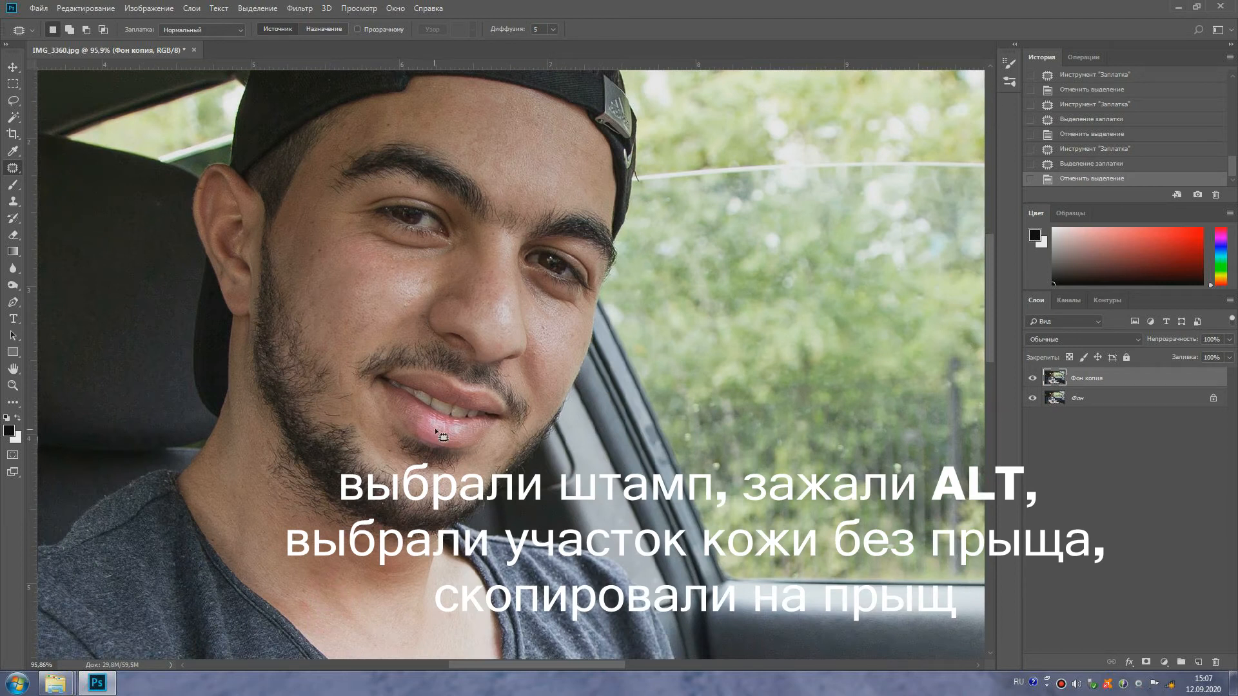
click(13, 201)
scroll(504, 501, up, 3)
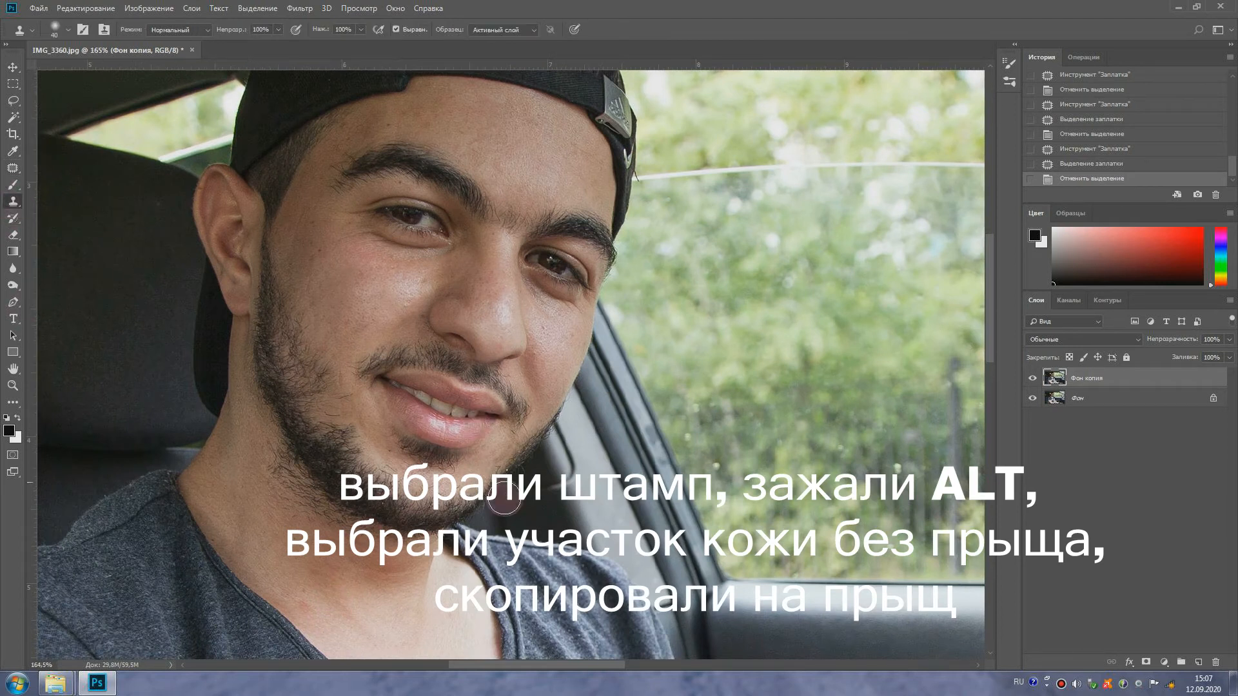
key(bracketleft)
key(bracketleft)
key(bracketleft)
key(bracketleft)
key(bracketleft)
click(528, 498)
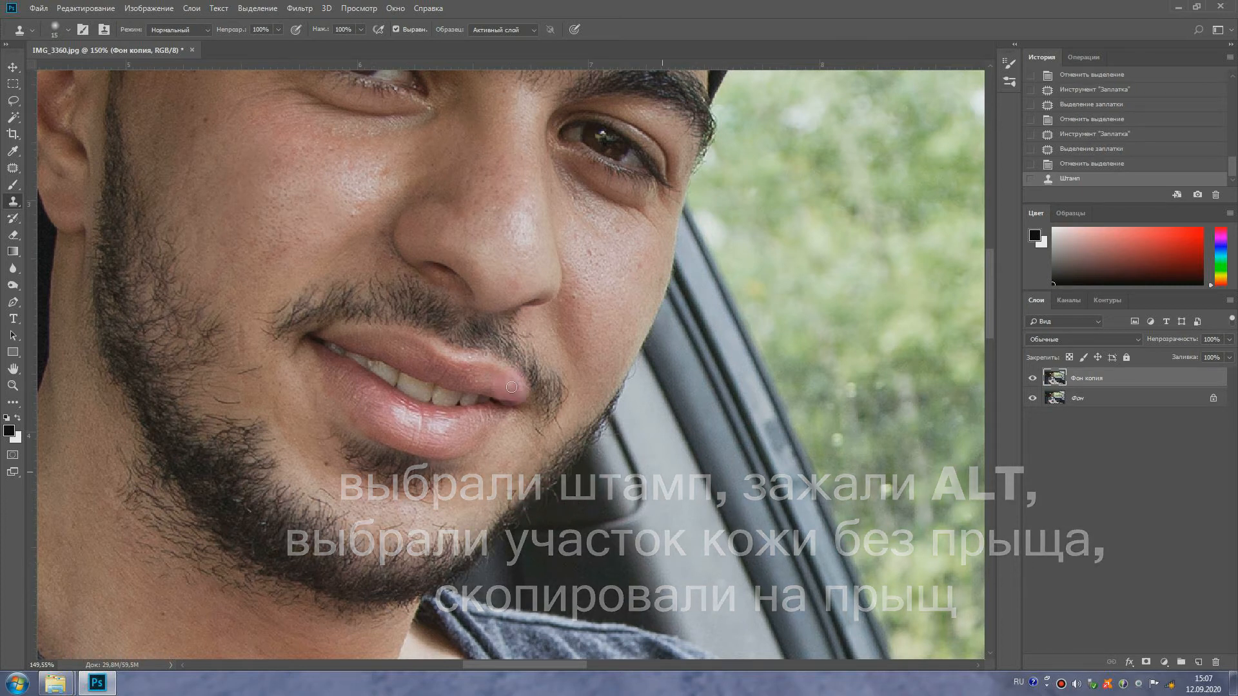
Clone clean skin over a spot on the cheek beside the nose using a 30 px Clone Stamp brush
scroll(512, 387, down, 5)
scroll(407, 197, up, 5)
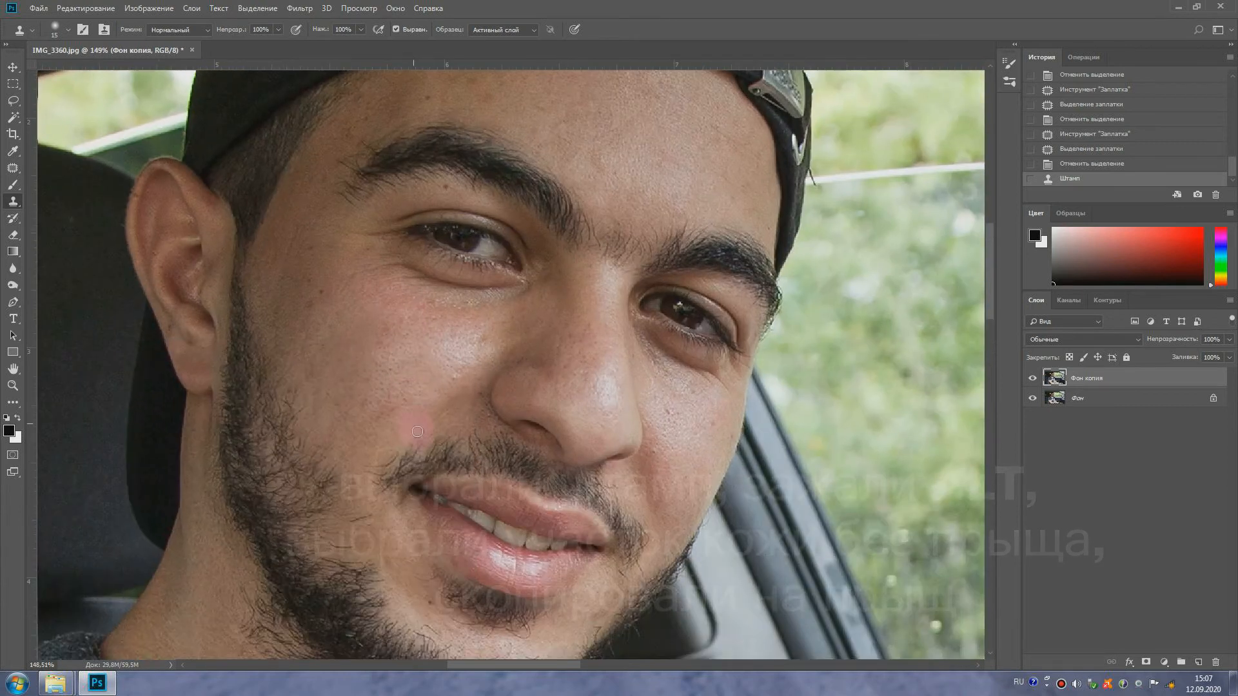
key(bracketright)
key(bracketright)
key(bracketright)
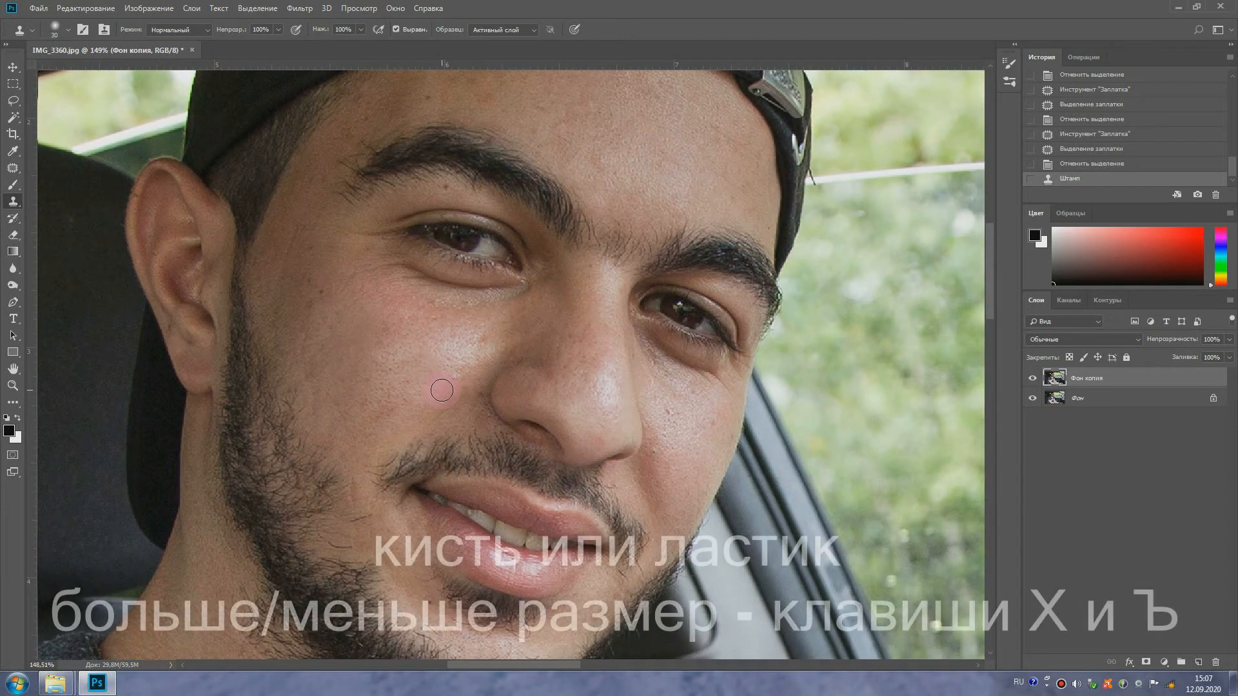
click(455, 377)
scroll(452, 348, down, 3)
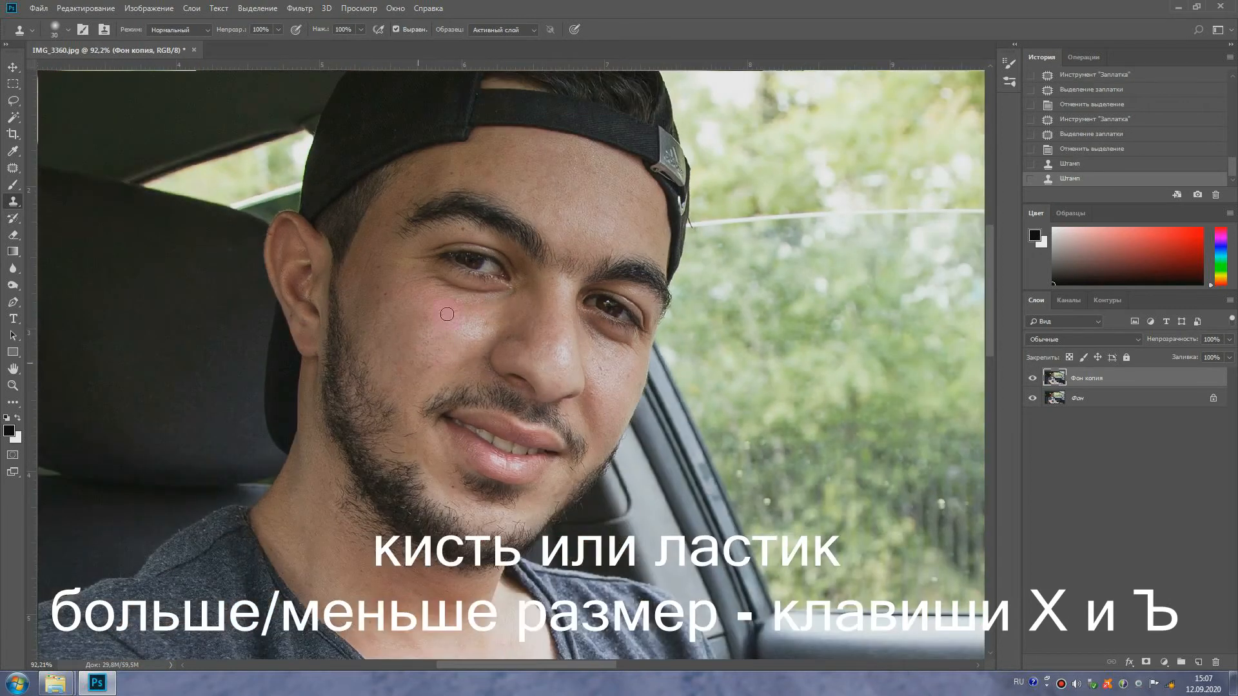
Compare the face before and after retouching by toggling the visibility of the duplicate layer, and check the whole photo
scroll(433, 365, down, 2)
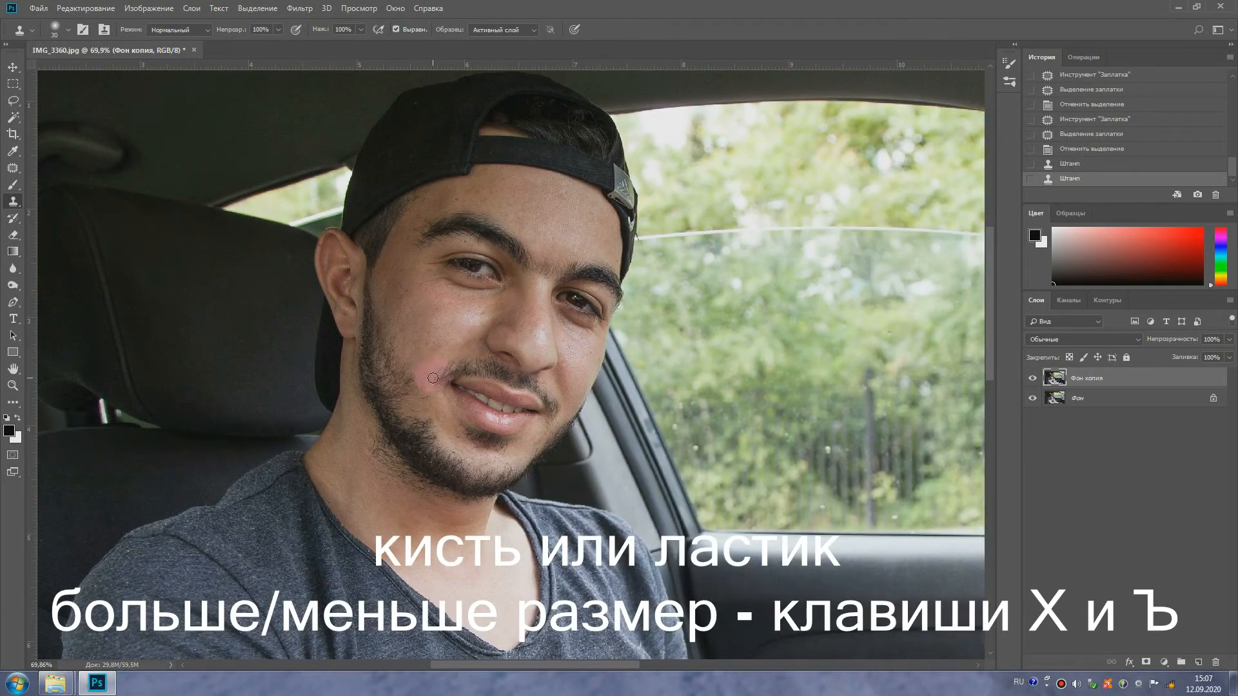
click(1030, 382)
click(1030, 382)
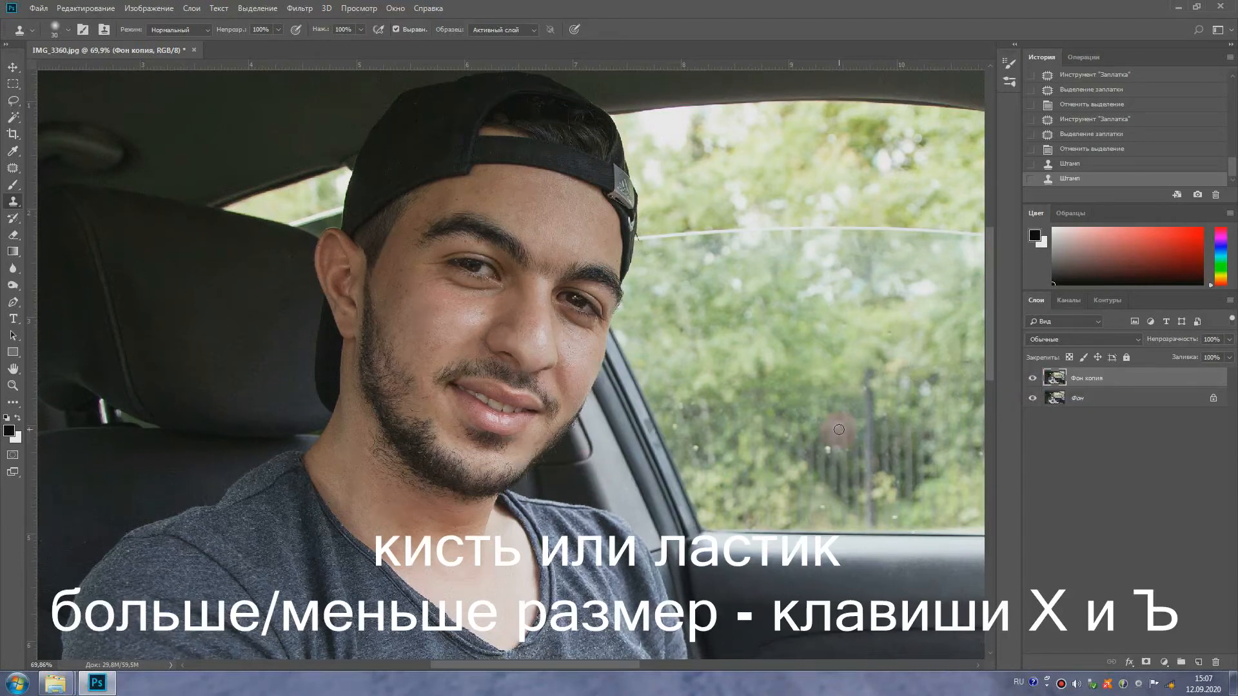
alt+scroll(667, 311, down, 3)
alt+scroll(668, 311, down, 4)
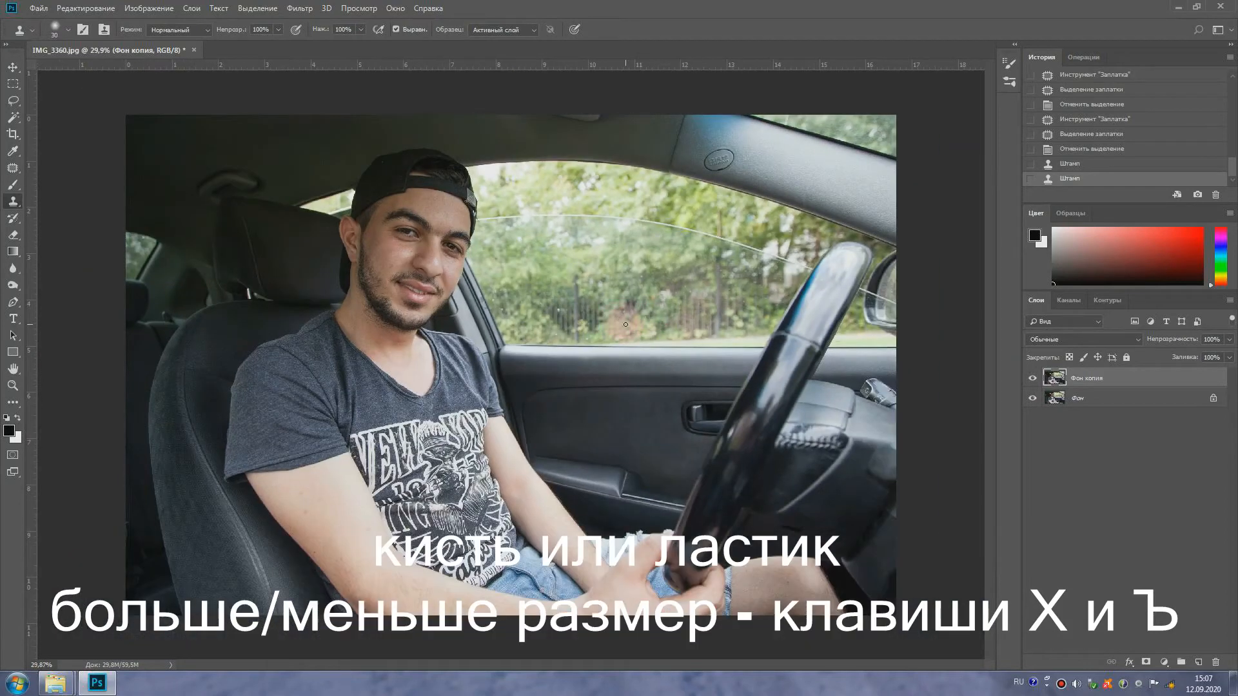
Lasso the face and neck loosely on the перед ретушью layer and copy the selection to a new layer
click(1084, 128)
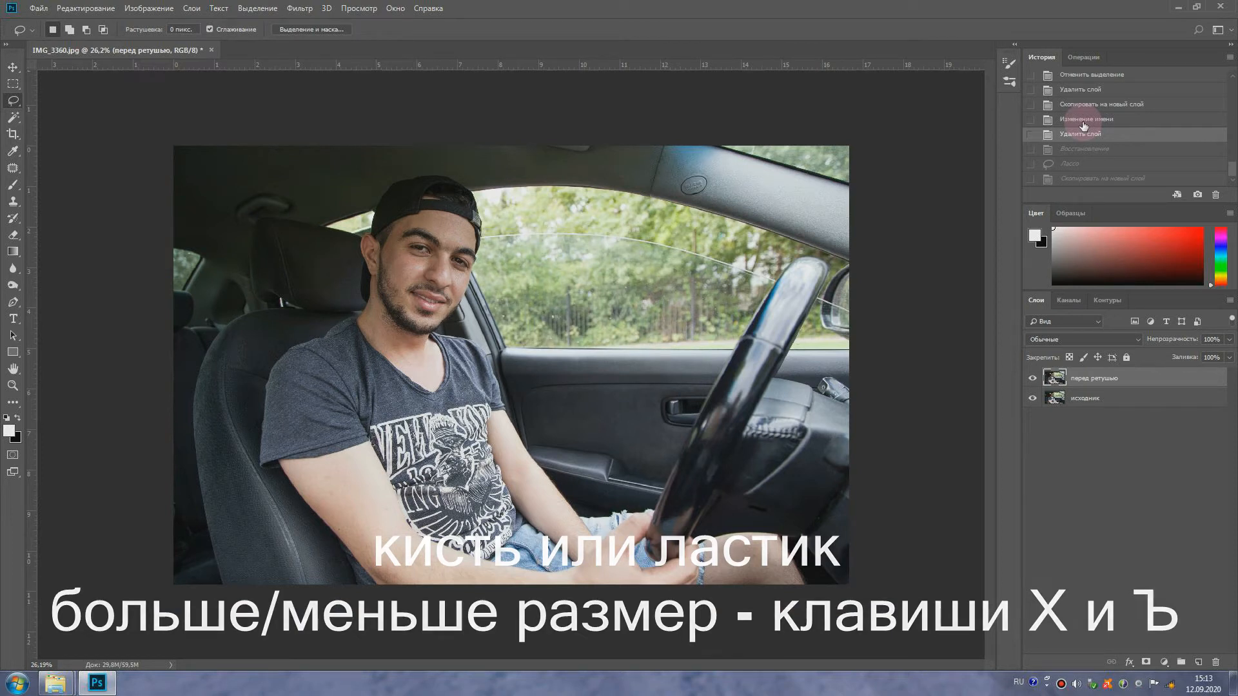
alt+scroll(405, 145, up, 3)
alt+scroll(404, 146, up, 4)
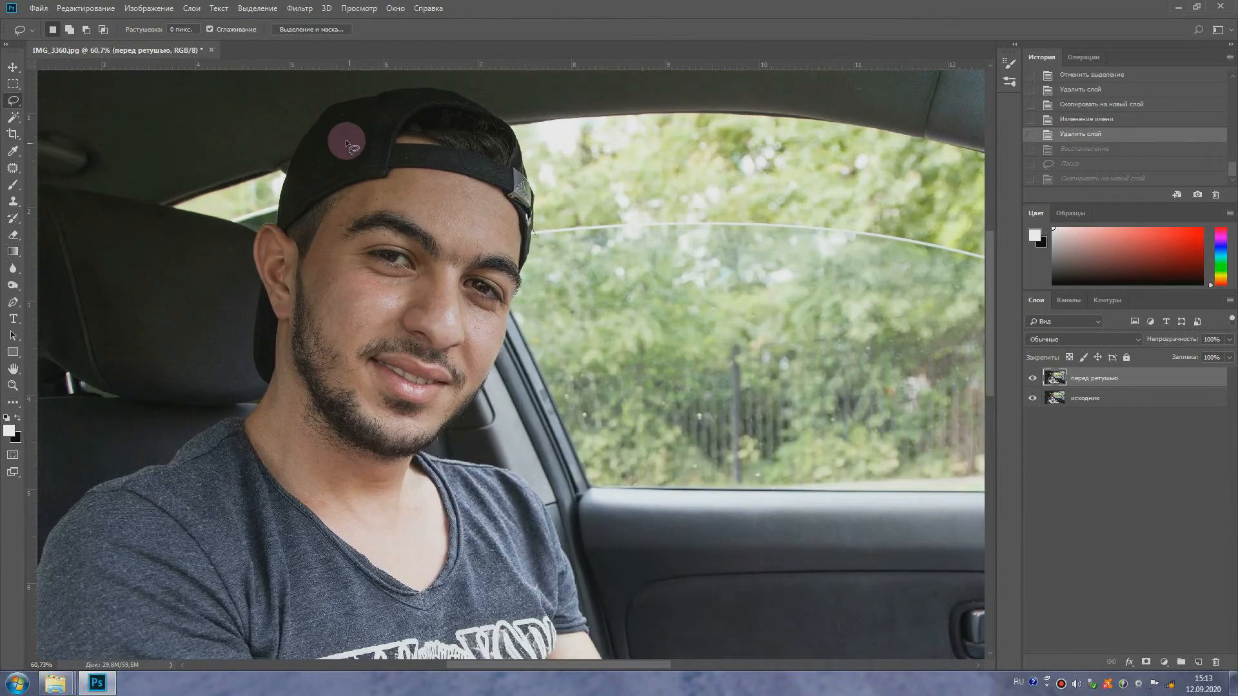
click(347, 140)
drag(353, 524, 241, 492)
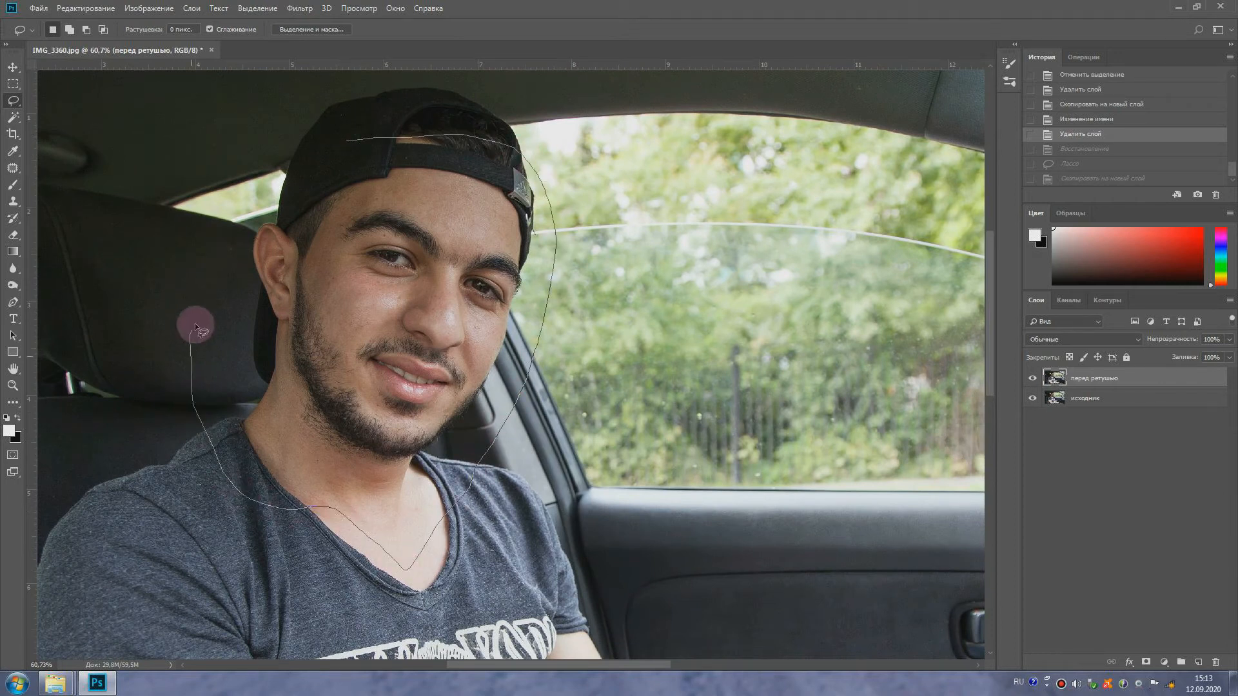
drag(281, 204, 280, 203)
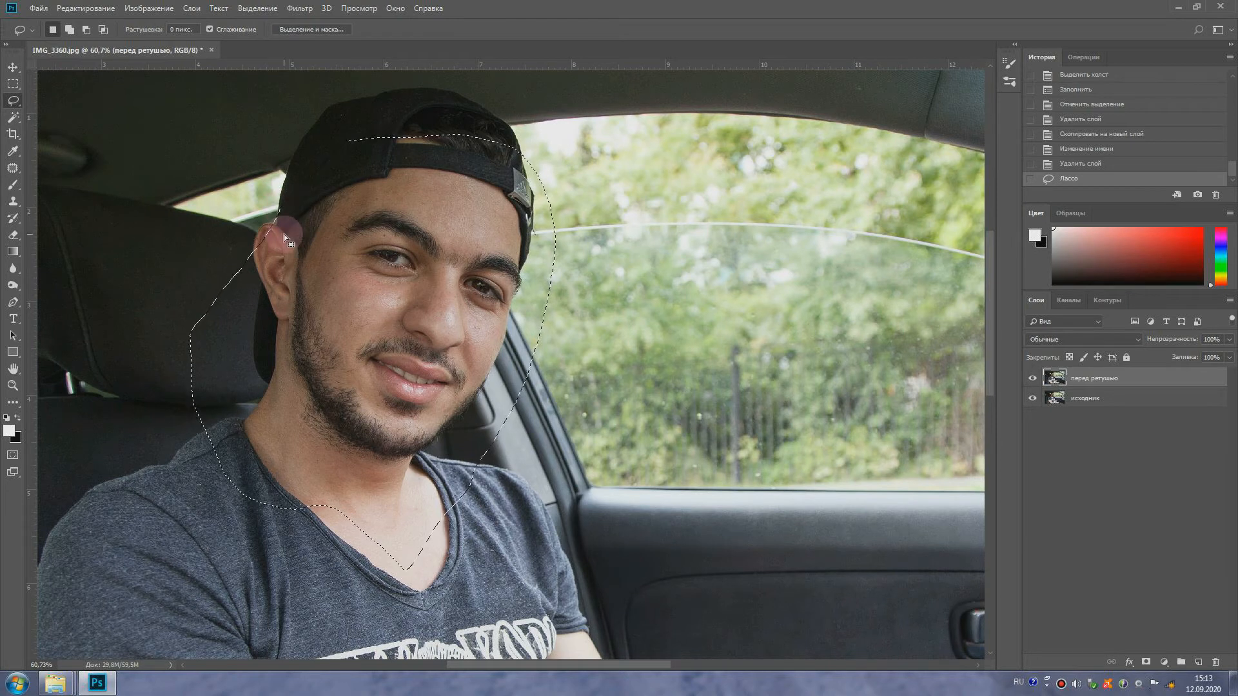
right_click(350, 292)
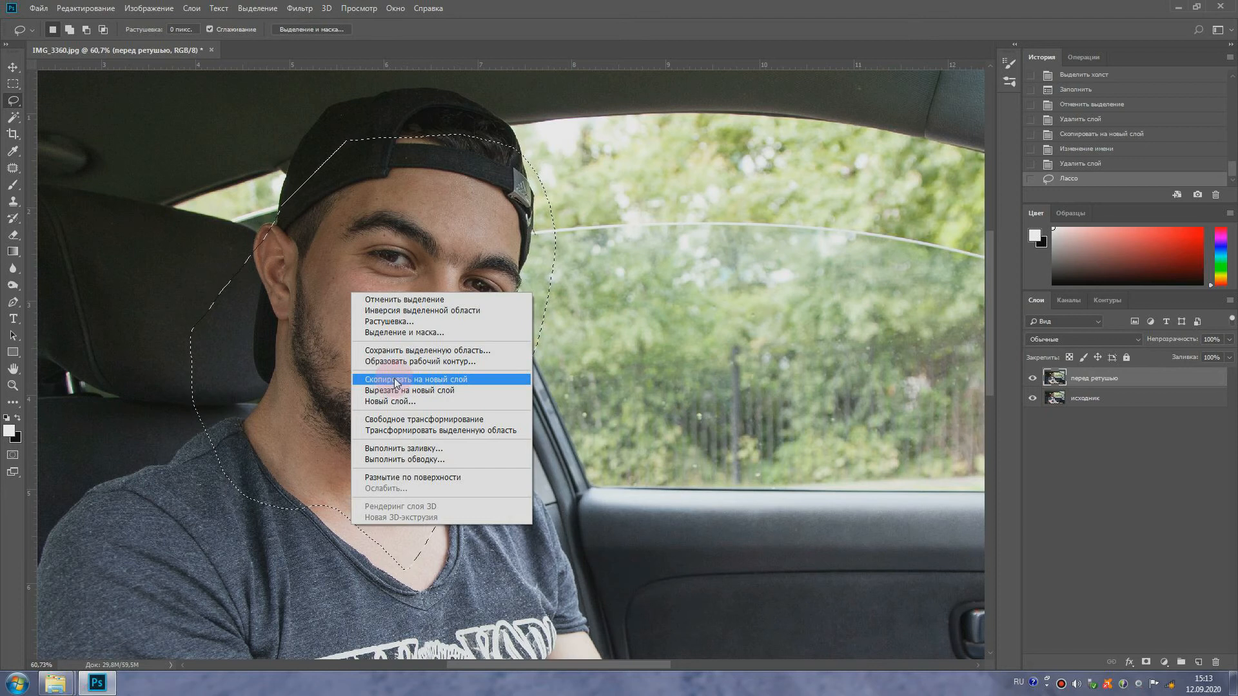
click(396, 380)
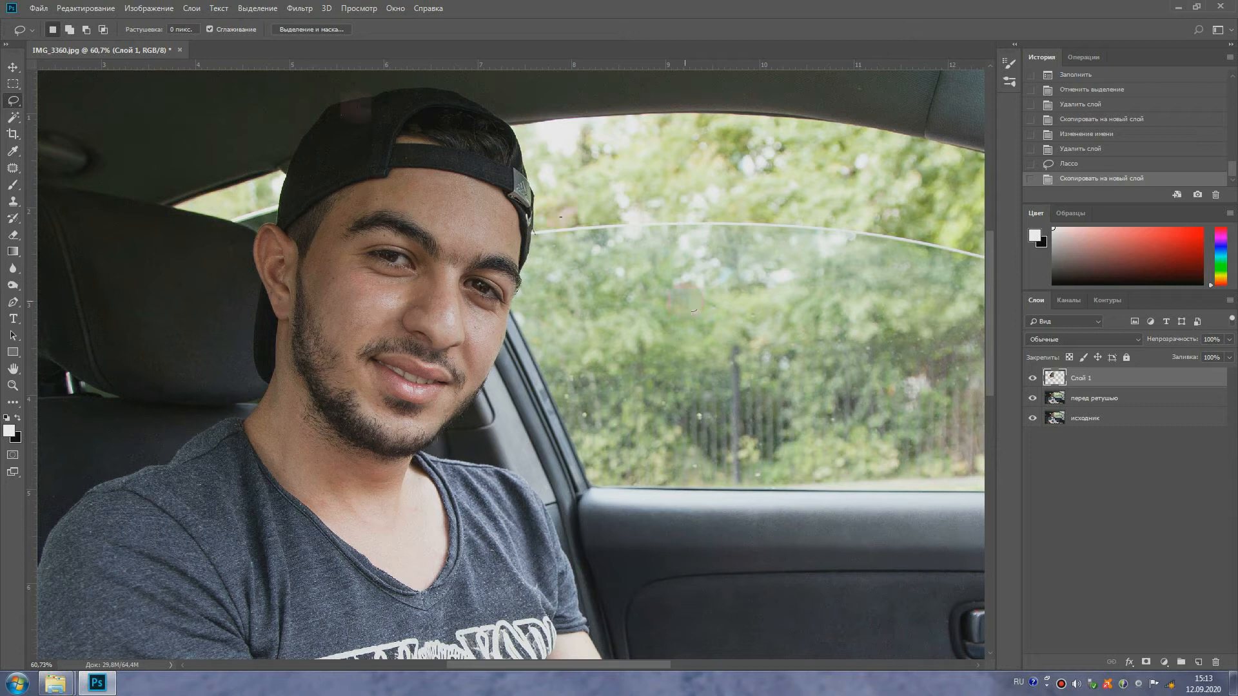
Apply Surface Blur to the copied face layer with a 25 px radius and a threshold of 9 levels
click(300, 7)
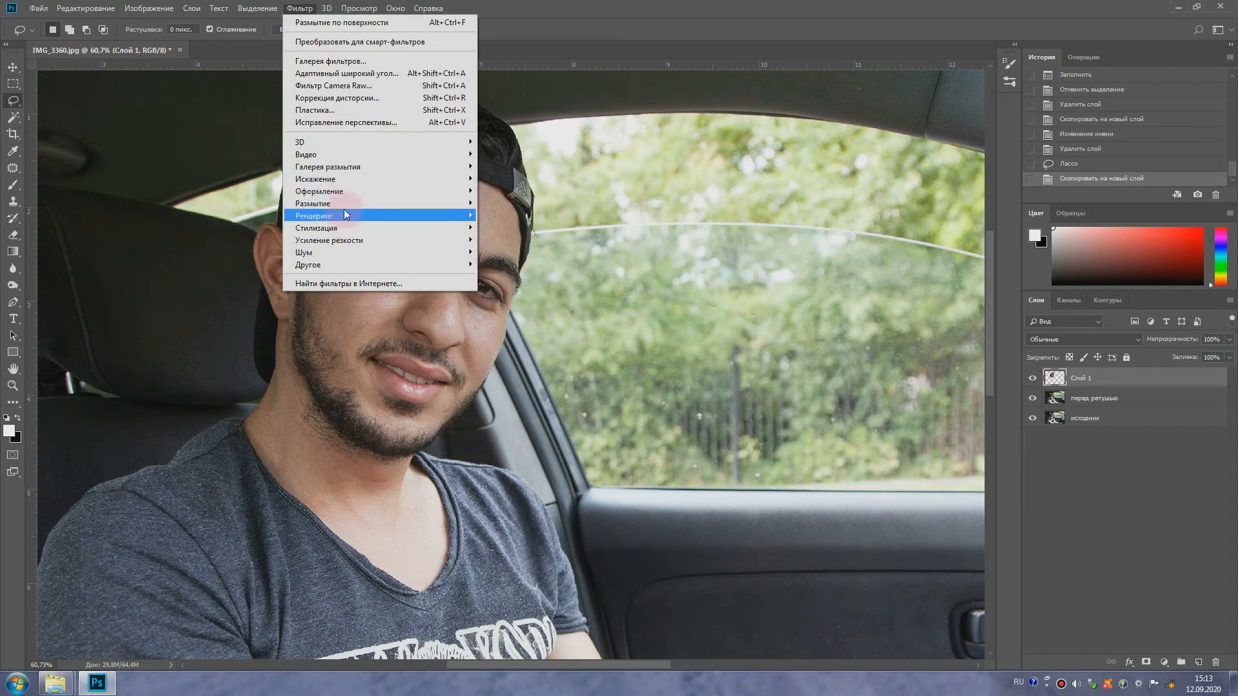
mouse_move(344, 203)
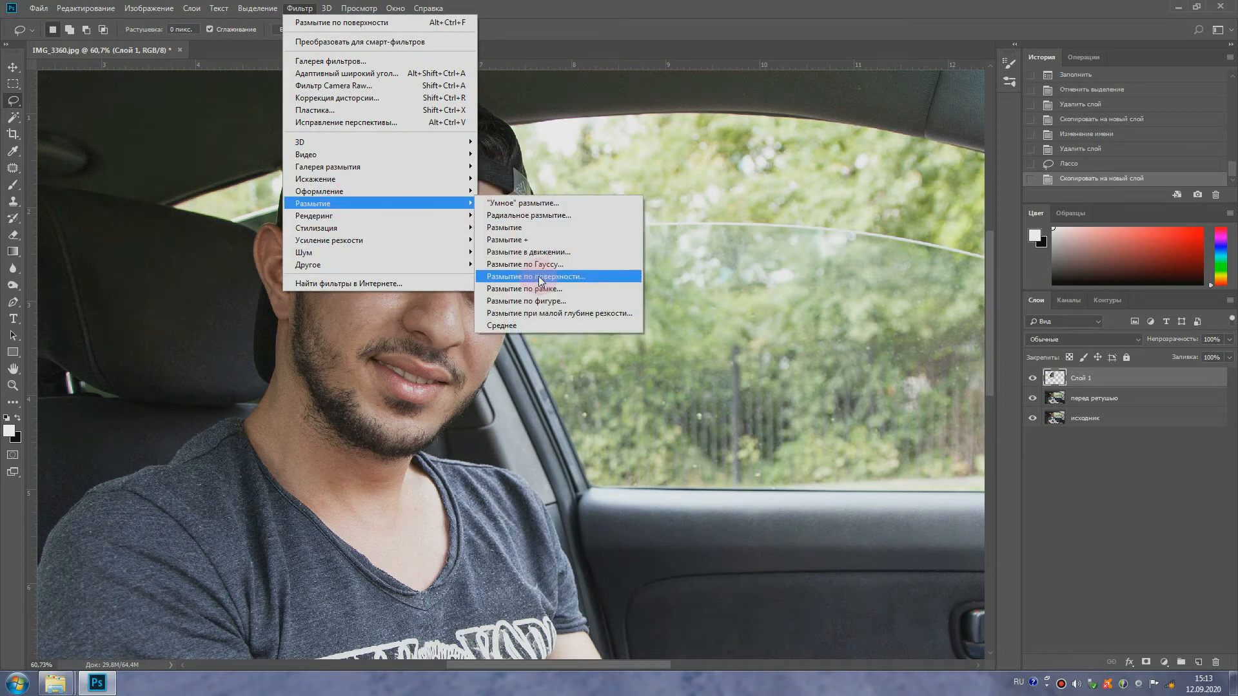
click(540, 278)
drag(593, 216, 609, 200)
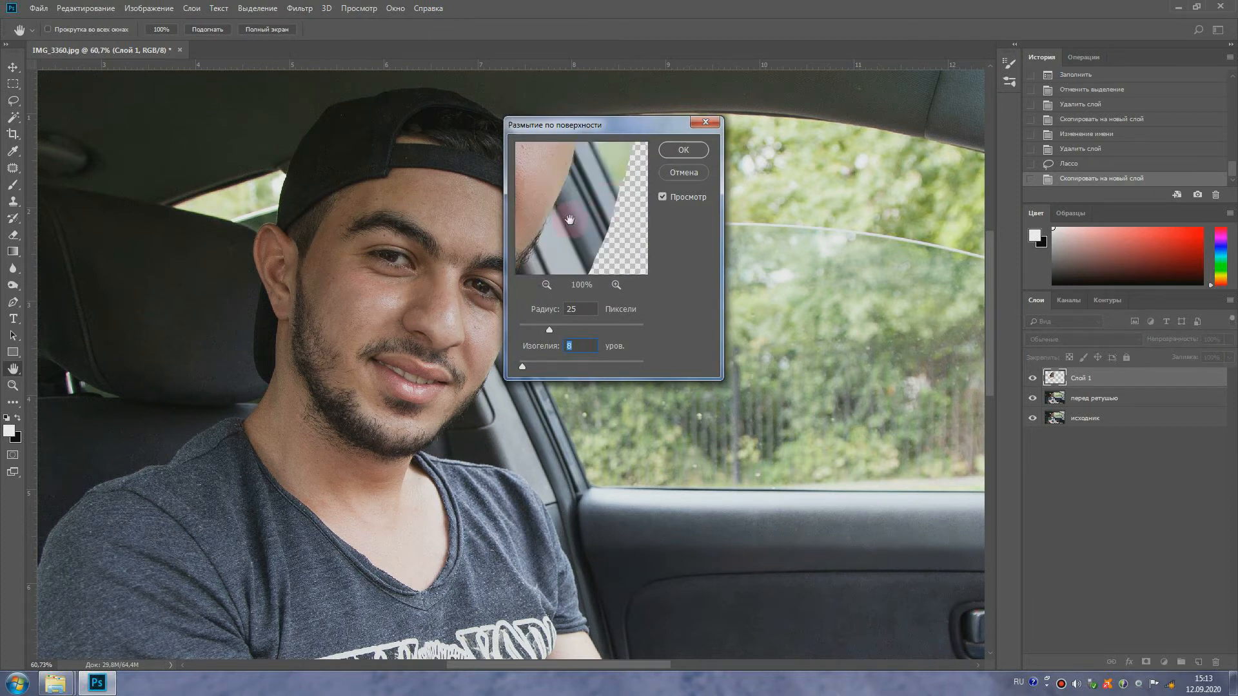
drag(576, 220, 670, 255)
drag(551, 204, 603, 251)
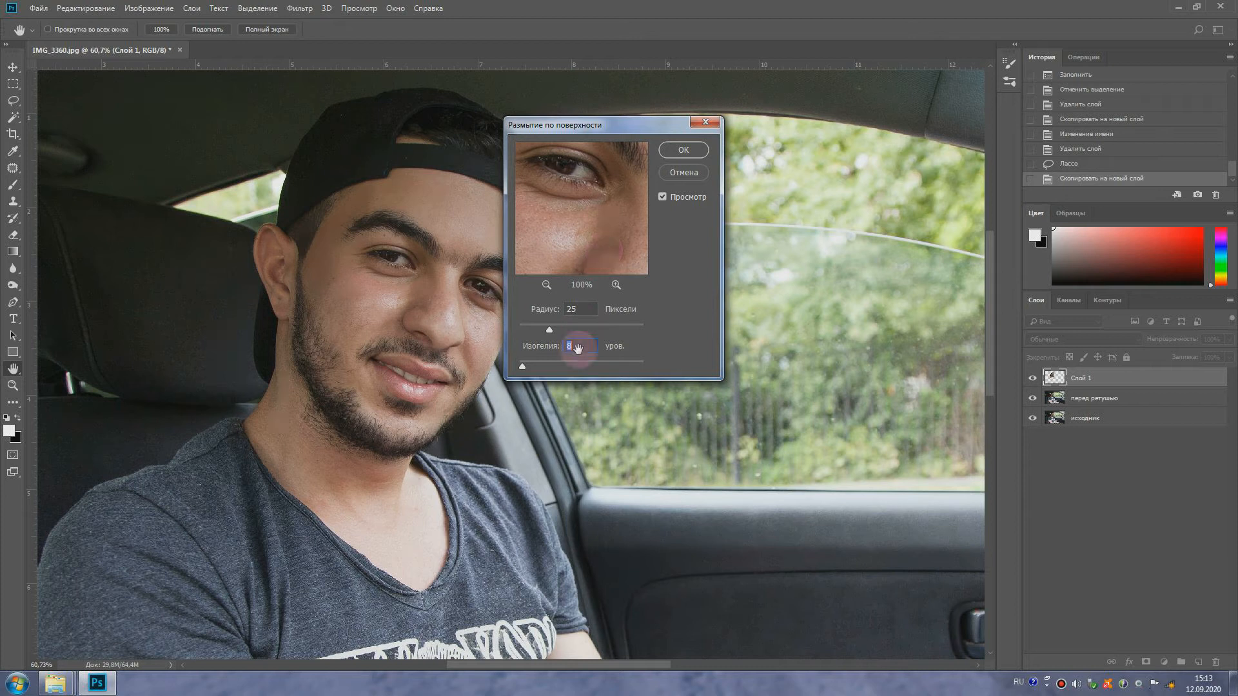
text(9)
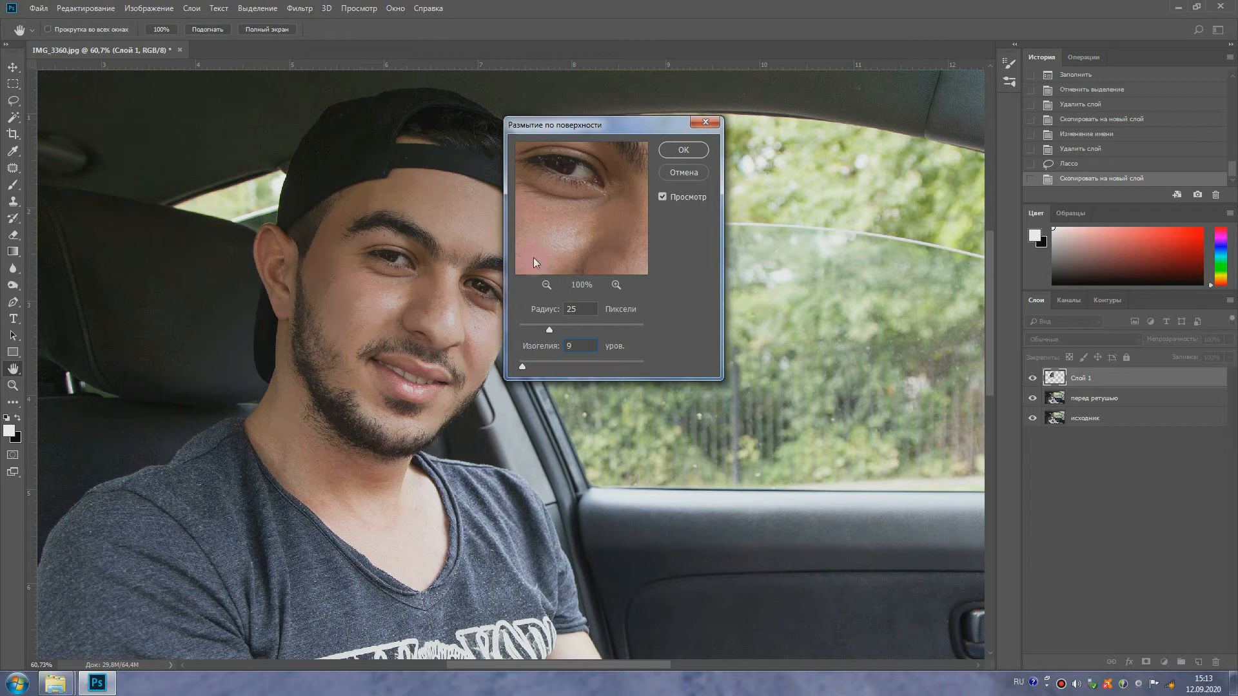
click(684, 151)
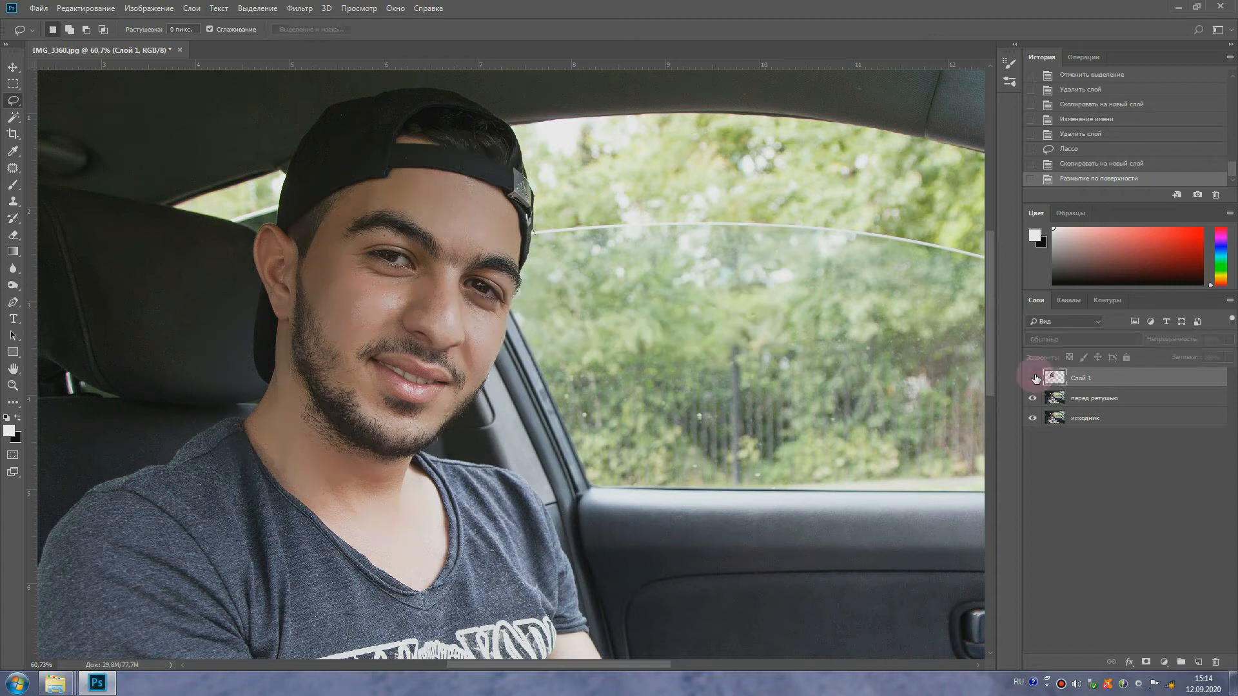
Hide the layers перед ретушью and исходник, and activate the Eraser with a 200 px brush
click(1032, 397)
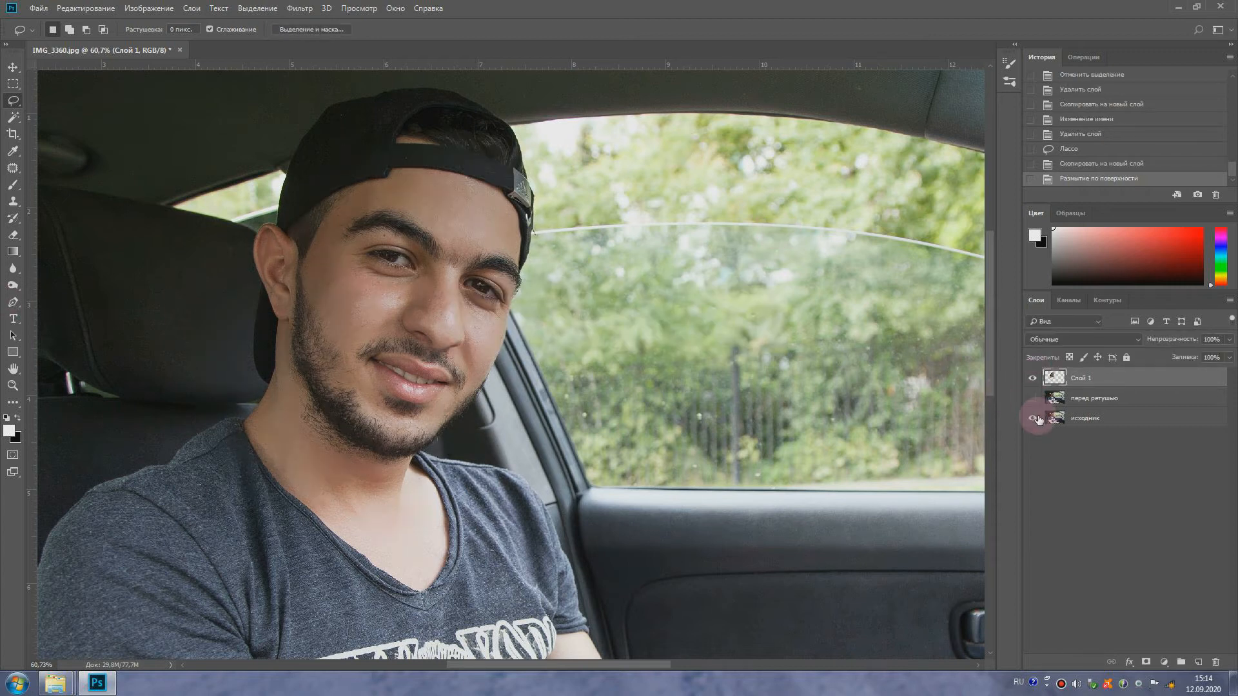
click(1032, 418)
click(14, 236)
click(82, 235)
click(69, 29)
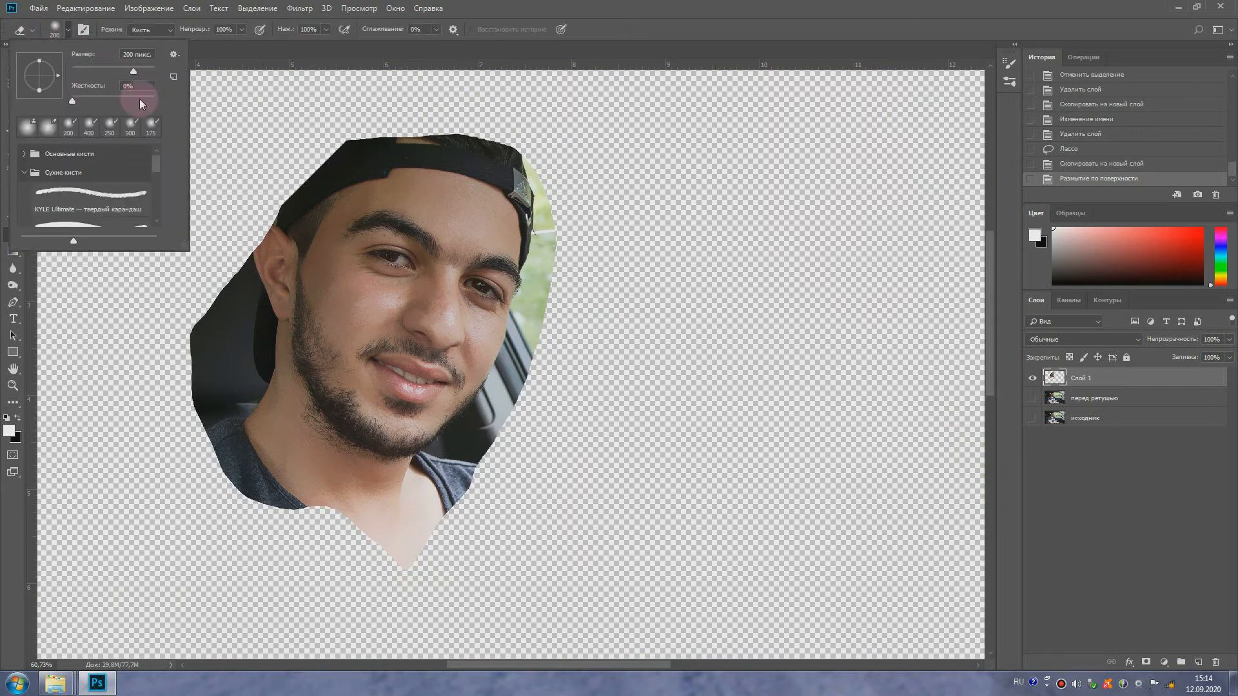
click(23, 127)
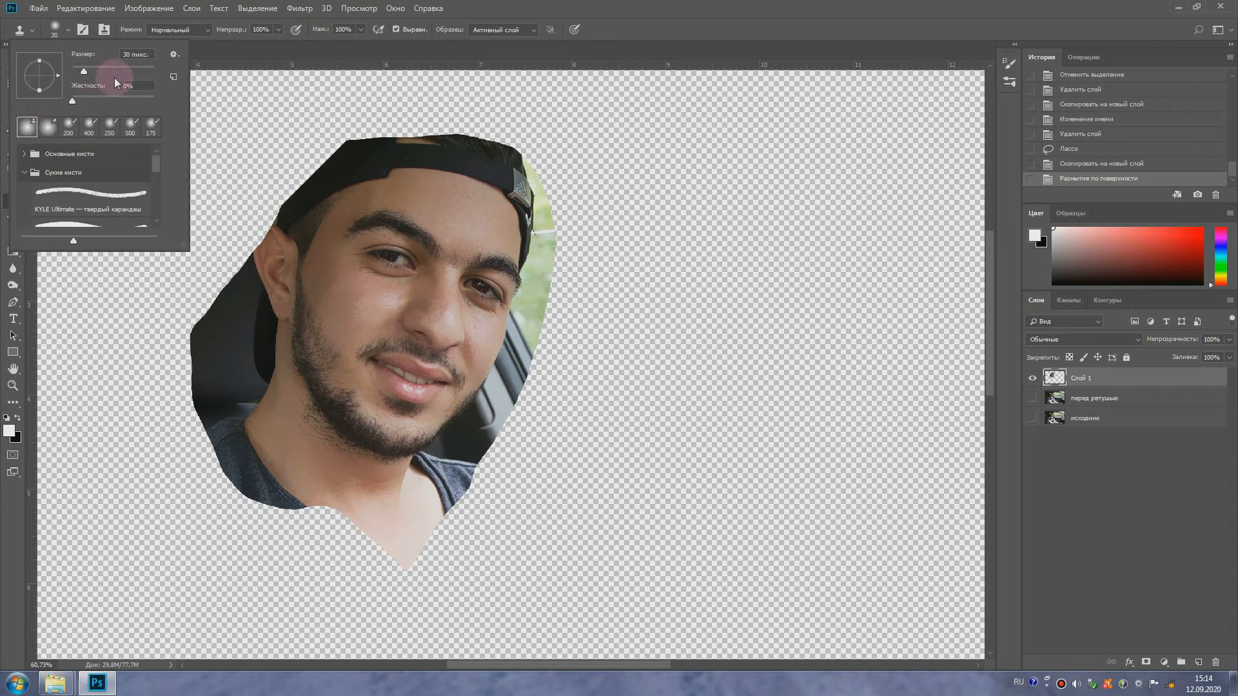
click(658, 2)
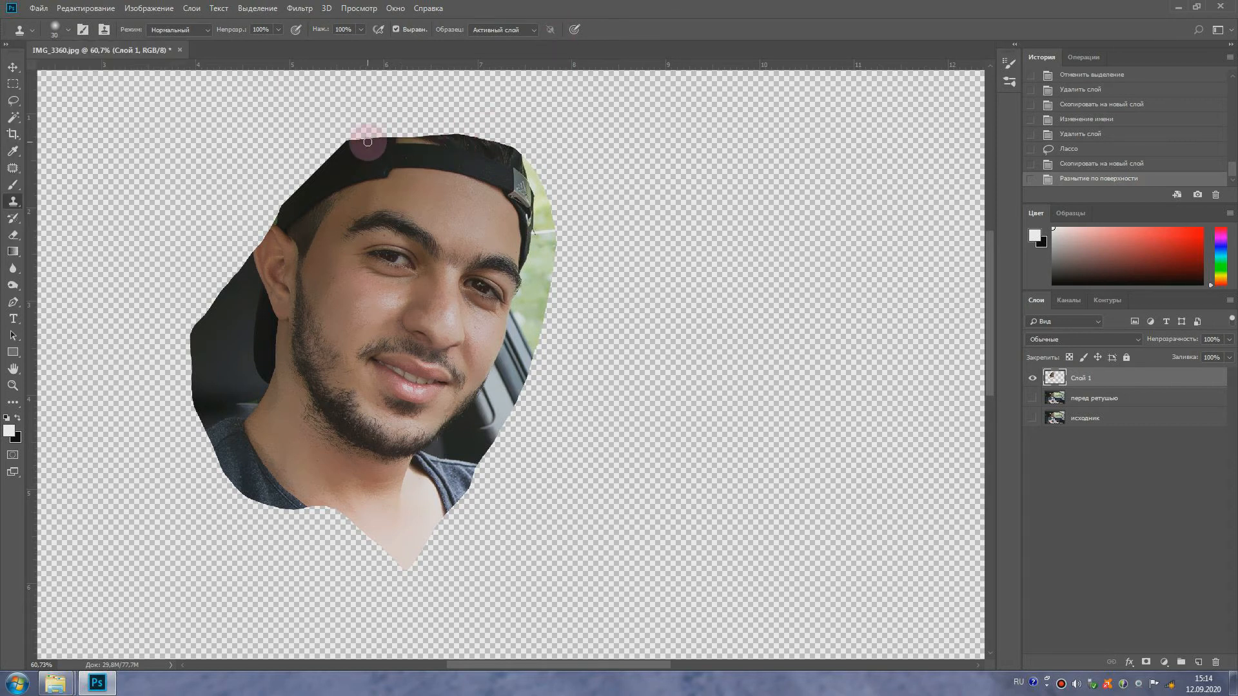
key(bracketright)
key(bracketright)
click(13, 234)
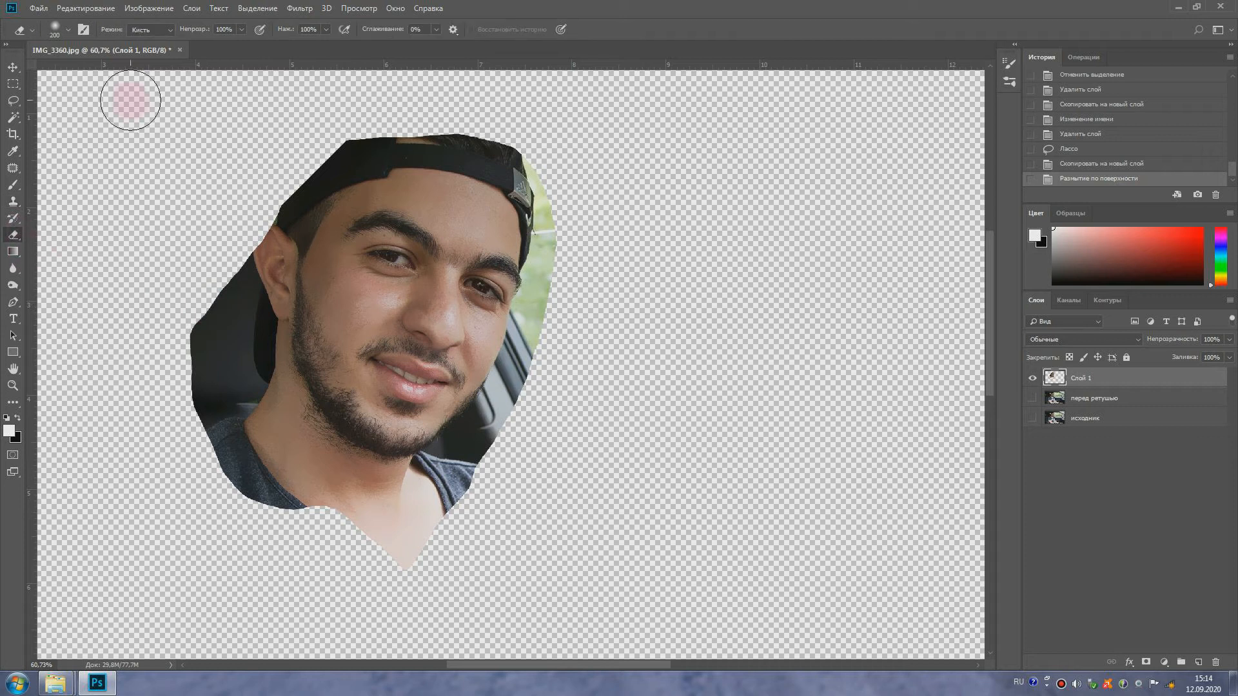
Erase the hard outer edges around the blurred face cutout with a soft Eraser, reducing the brush to 150 px
click(55, 30)
click(38, 124)
click(32, 129)
click(591, 6)
click(13, 235)
mouse_move(205, 335)
mouse_down()
mouse_move(188, 351)
mouse_move(177, 443)
mouse_move(182, 284)
mouse_move(215, 290)
mouse_move(268, 199)
mouse_move(419, 110)
mouse_move(265, 185)
mouse_move(558, 143)
mouse_move(544, 152)
mouse_move(569, 302)
mouse_move(514, 483)
mouse_move(436, 525)
mouse_move(375, 549)
mouse_move(306, 533)
mouse_move(318, 527)
mouse_move(205, 423)
mouse_move(217, 299)
mouse_move(524, 119)
mouse_move(569, 257)
mouse_move(530, 412)
mouse_move(450, 527)
mouse_move(456, 514)
mouse_move(409, 528)
mouse_move(509, 434)
mouse_move(548, 336)
mouse_move(448, 511)
mouse_move(337, 531)
mouse_move(368, 516)
mouse_up()
key(bracketleft)
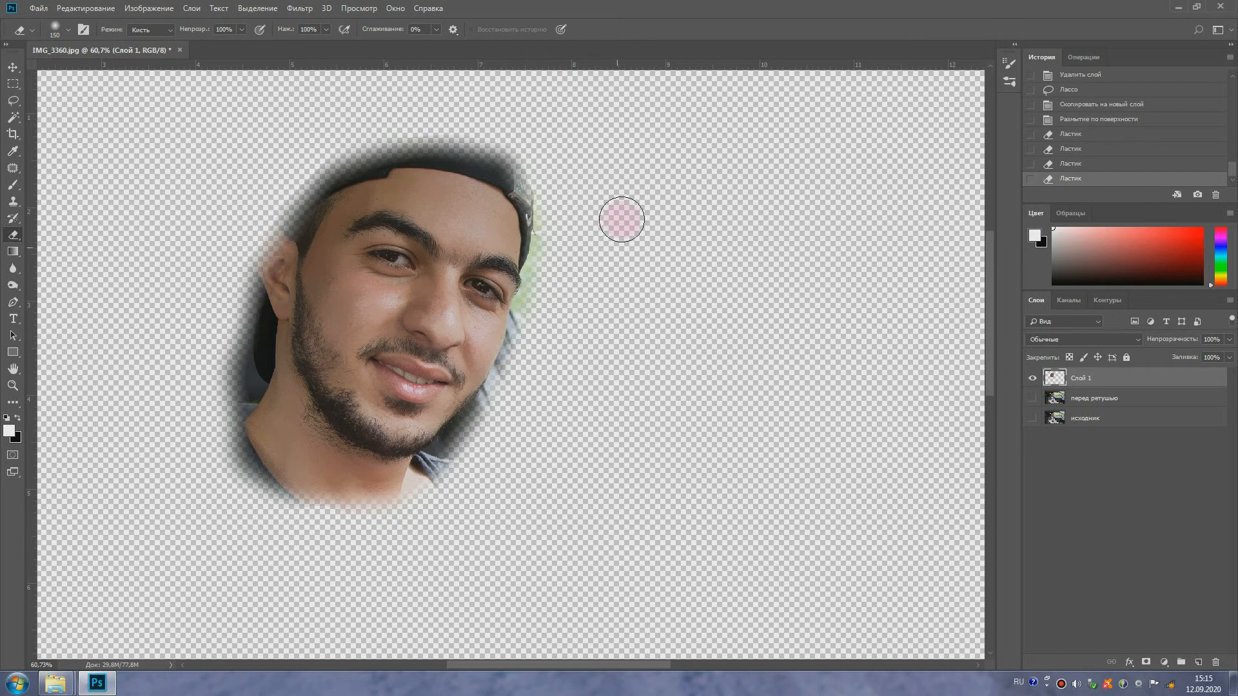
drag(240, 305, 196, 432)
Show the перед ретушью layer again and set the opacity of the blurred face layer Слой 1 to 90%
click(1031, 398)
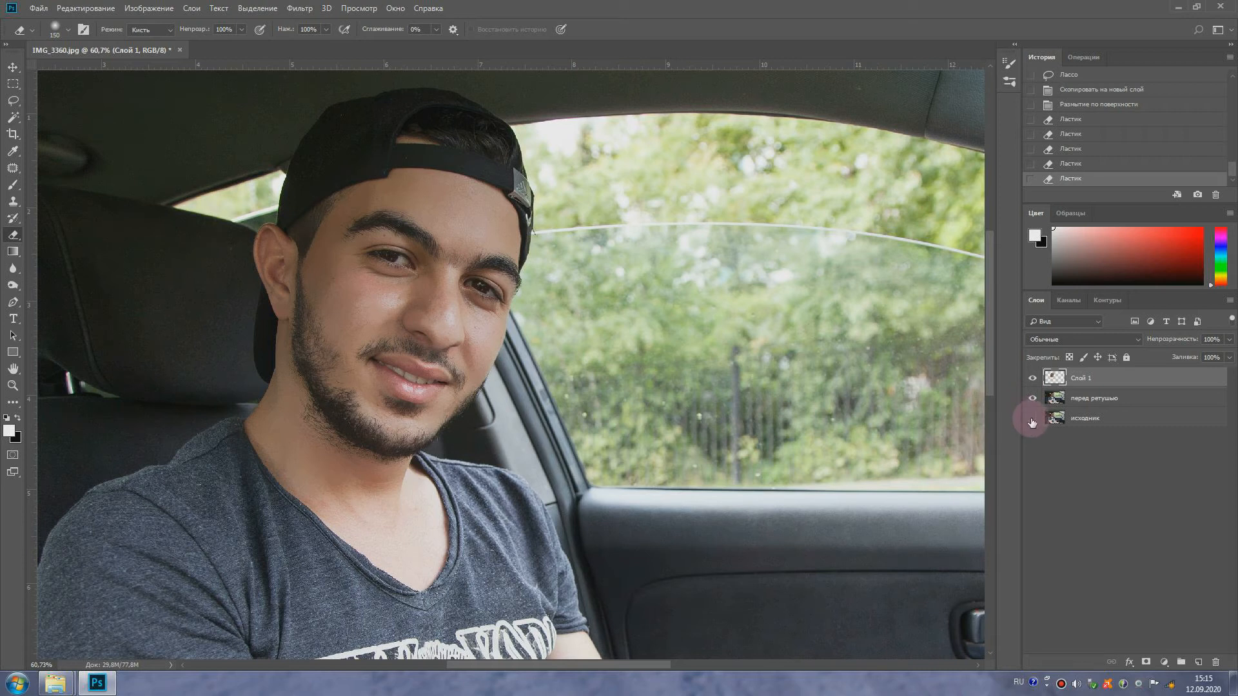
click(1205, 339)
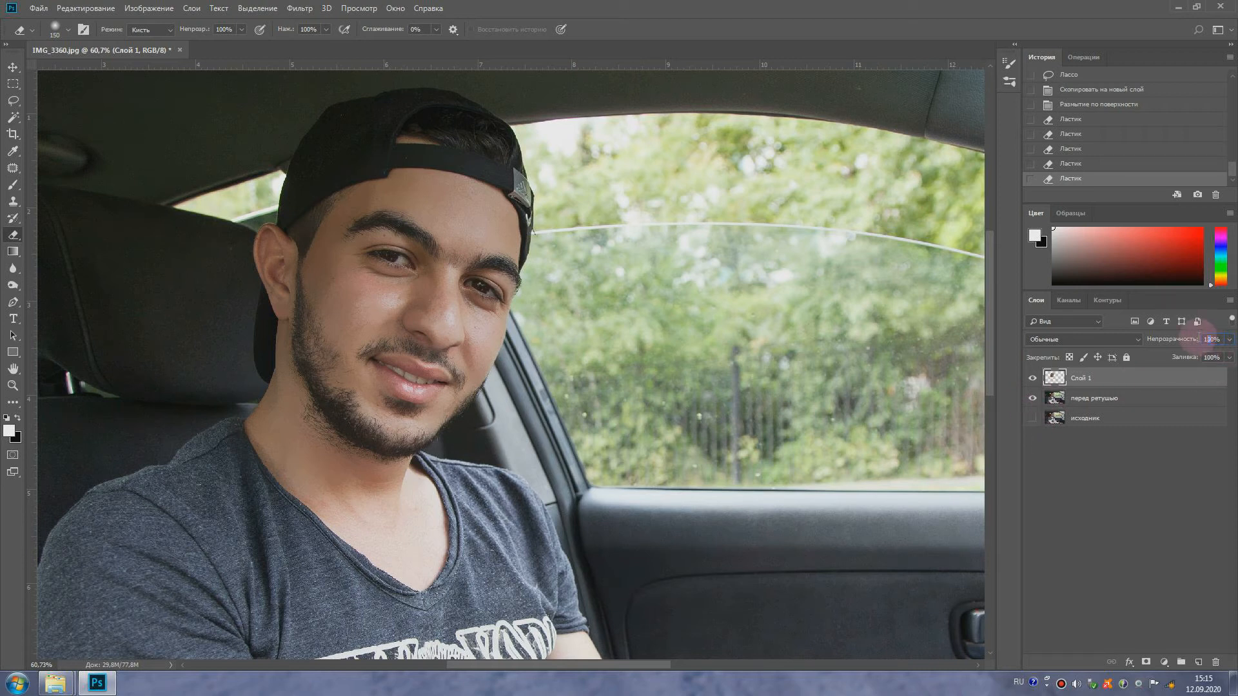
text(0)
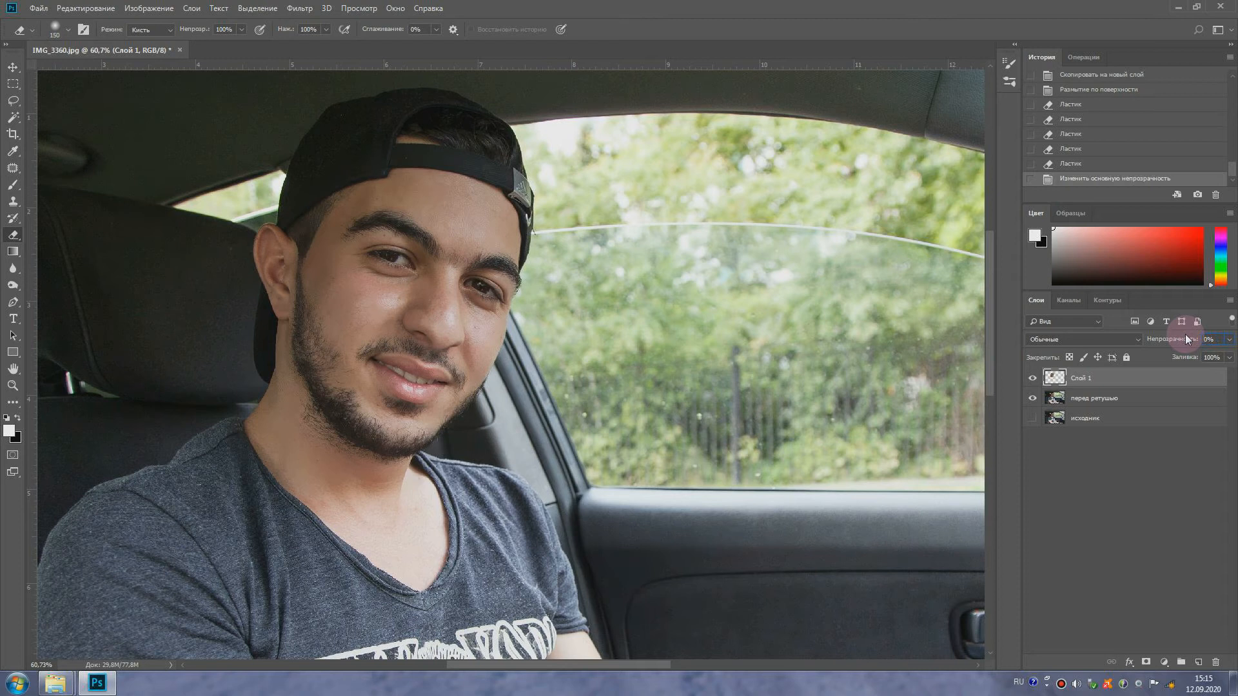
text(9)
drag(1188, 339, 1193, 339)
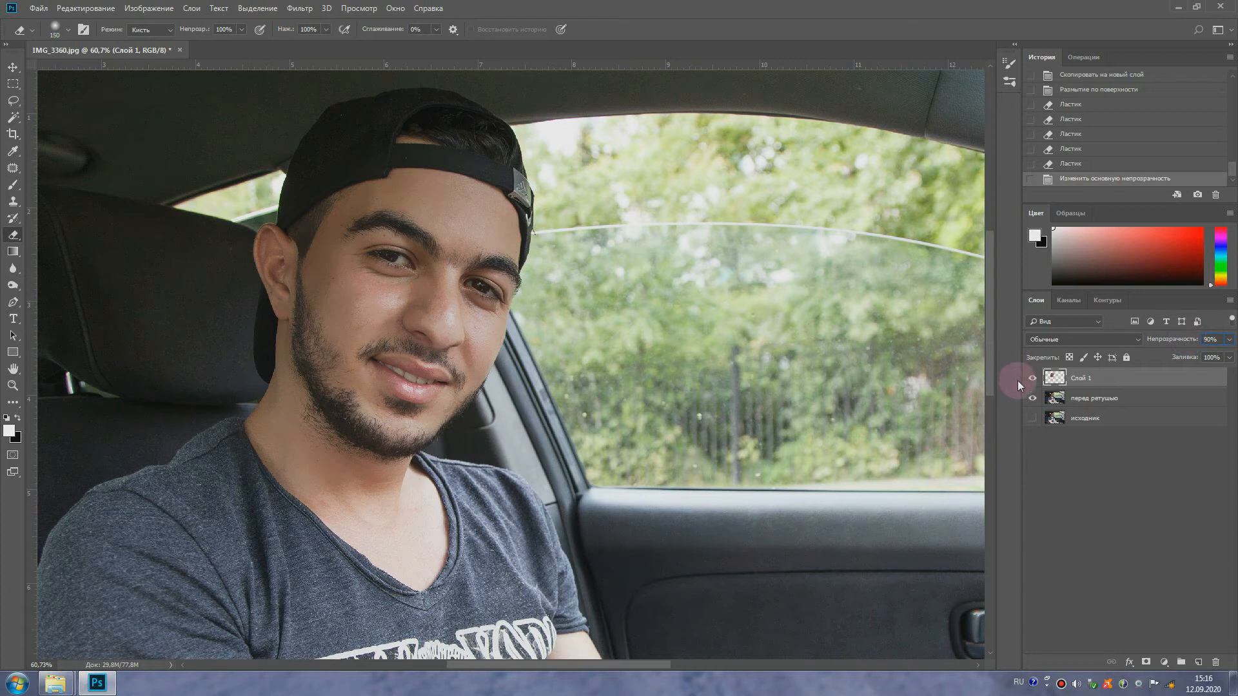
drag(411, 385, 423, 409)
Isolate Слой 1 by hiding the layer beneath it, and erase the blurred eye nearer the car window with a 100 px Eraser
click(1032, 398)
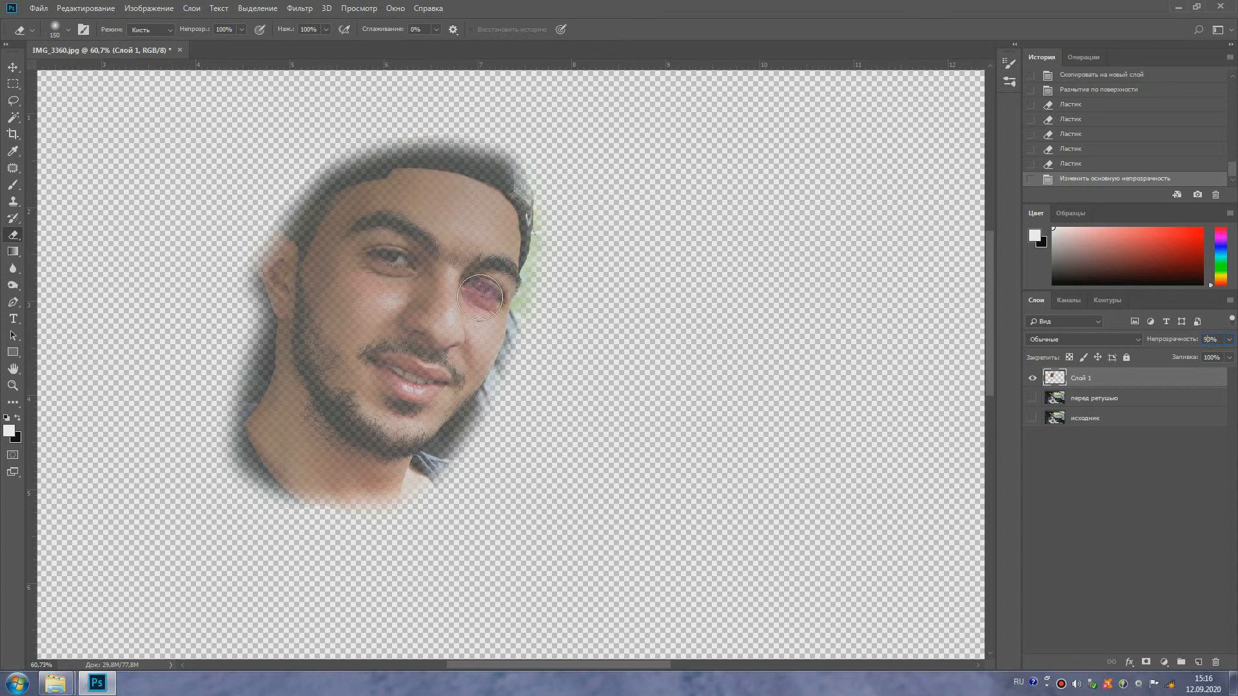
click(1066, 455)
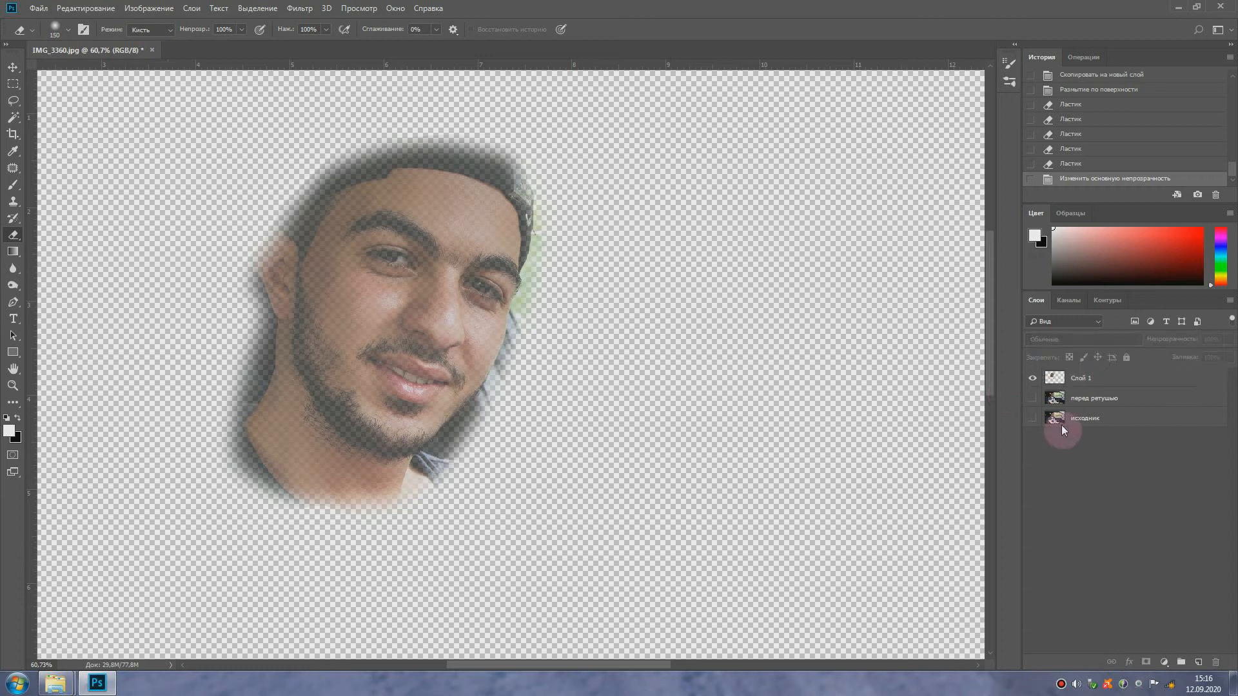
click(1080, 381)
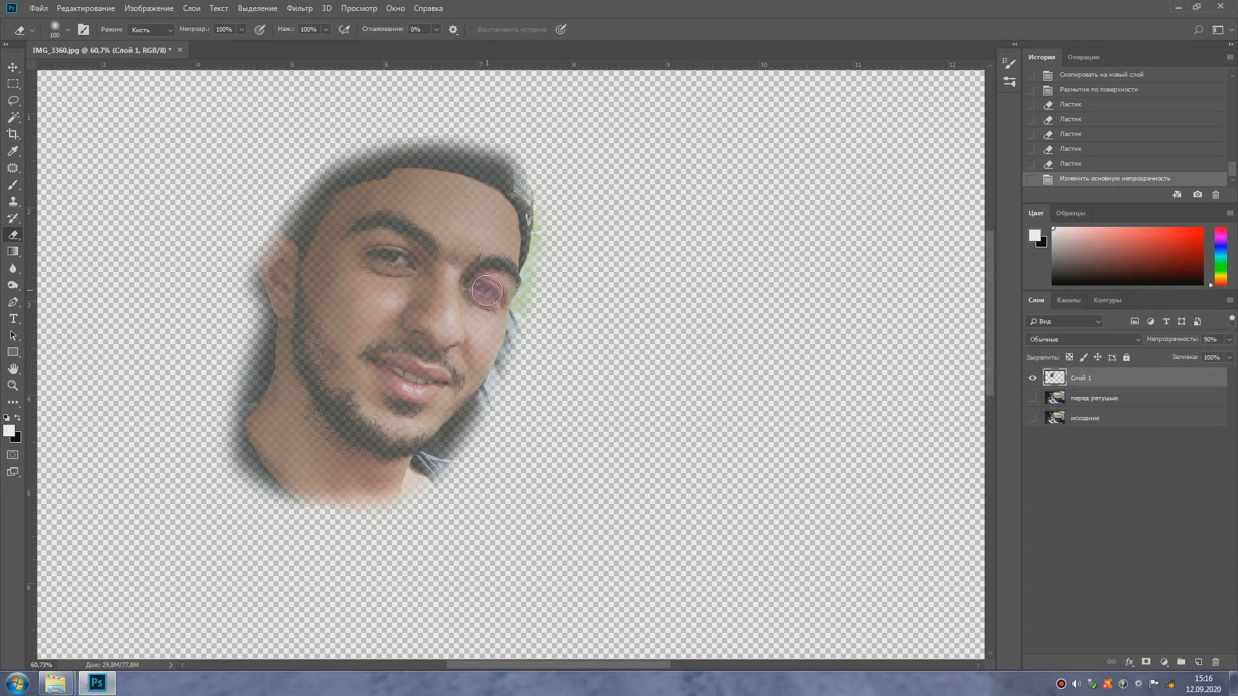
click(486, 291)
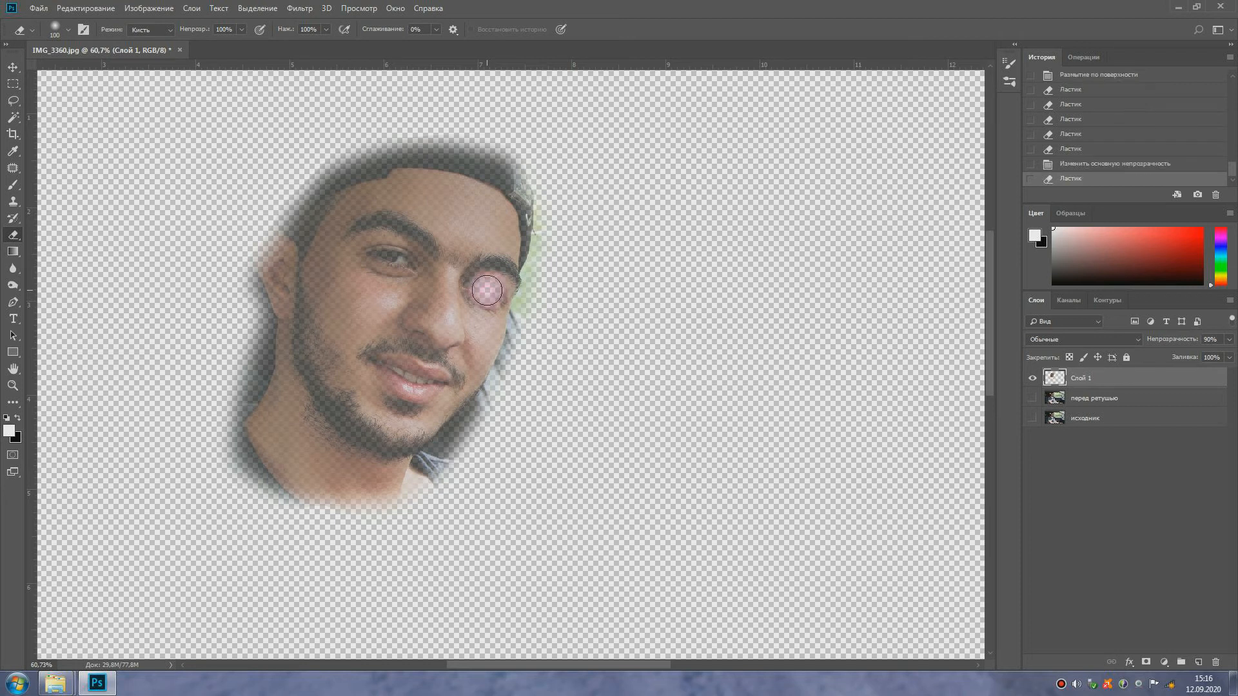
click(492, 280)
click(488, 282)
Erase the other blurred eye and its brow area with a 125 px Eraser, and touch up the first eye's opening
key(bracketright)
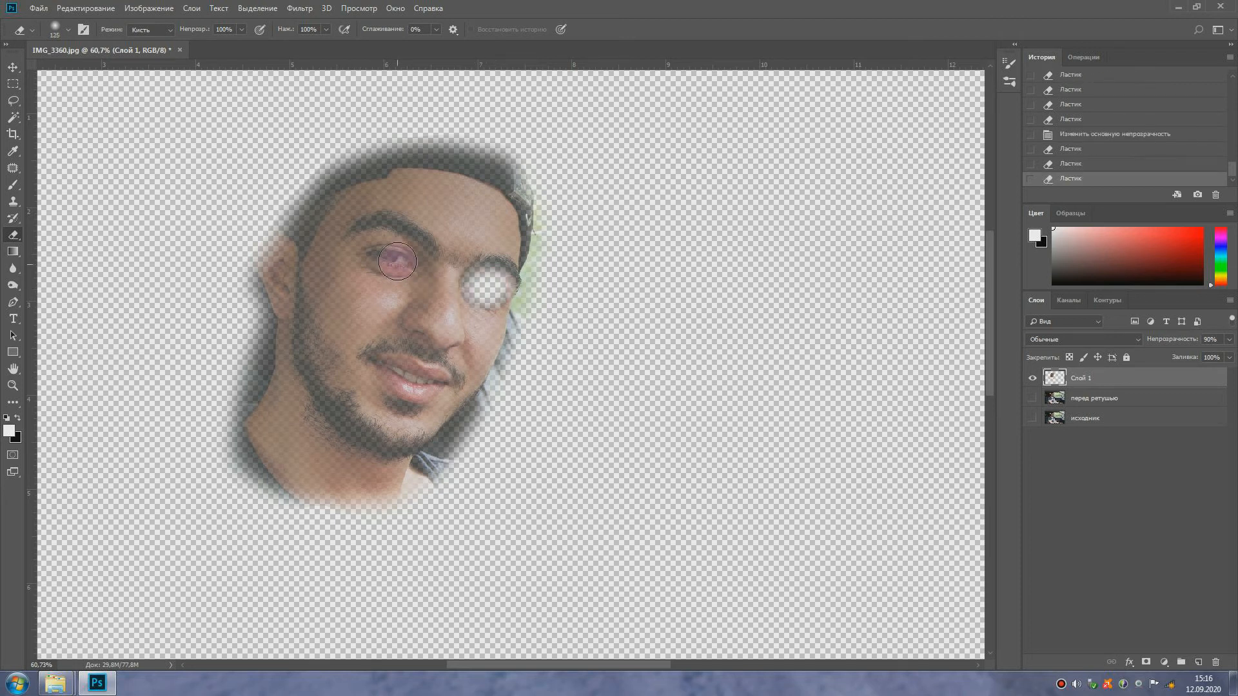
click(404, 264)
click(387, 254)
click(379, 252)
click(372, 249)
click(412, 250)
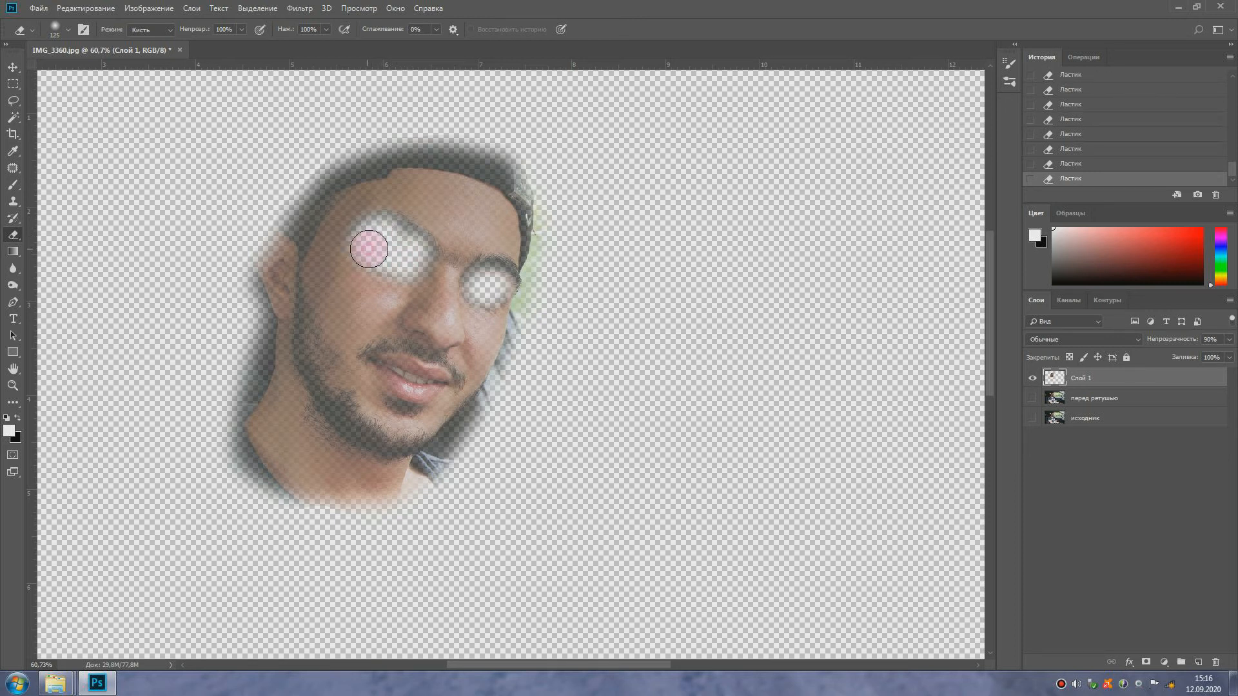
drag(495, 278, 484, 276)
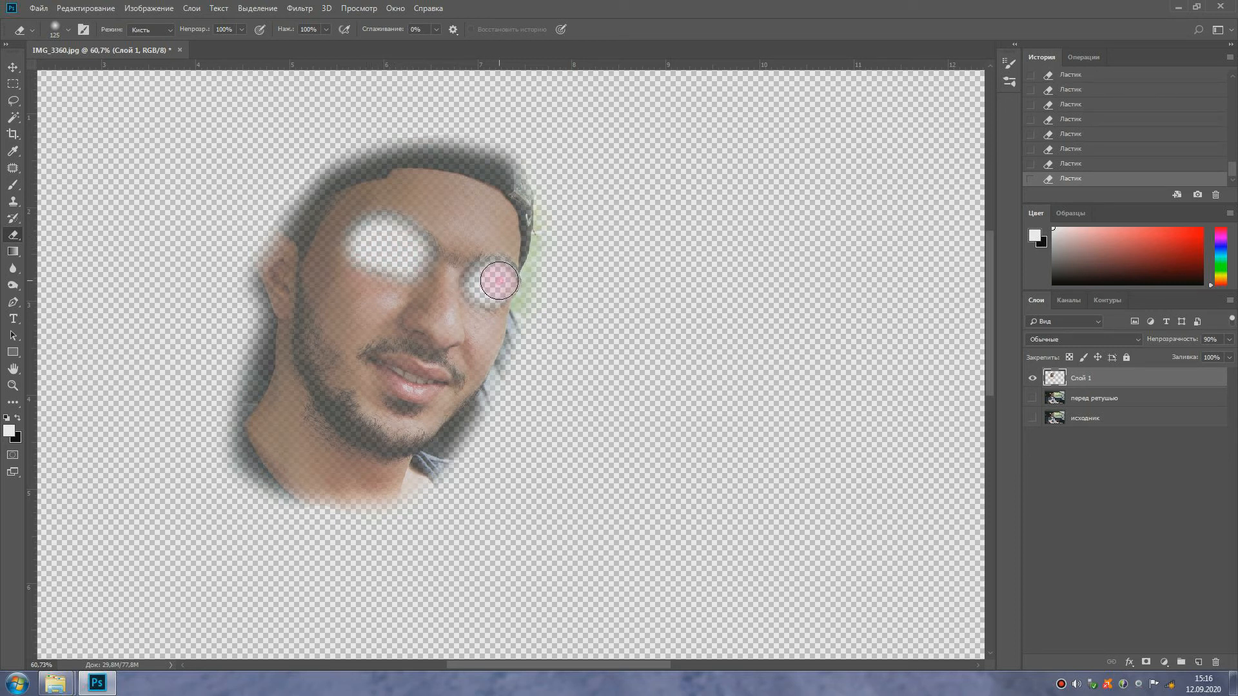
Erase the blurred lips, the chin beard and the beard along the jawline up to the ear from Слой 1, using smaller Eraser brushes
drag(431, 383, 401, 373)
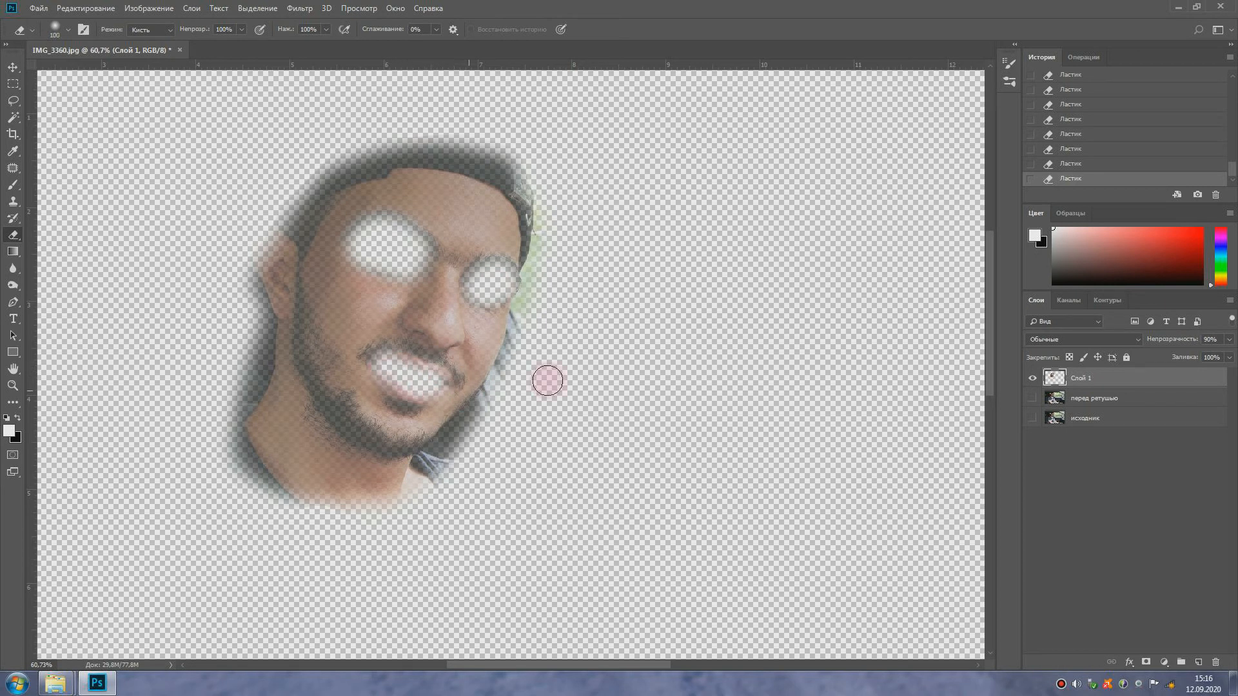
drag(409, 445, 339, 407)
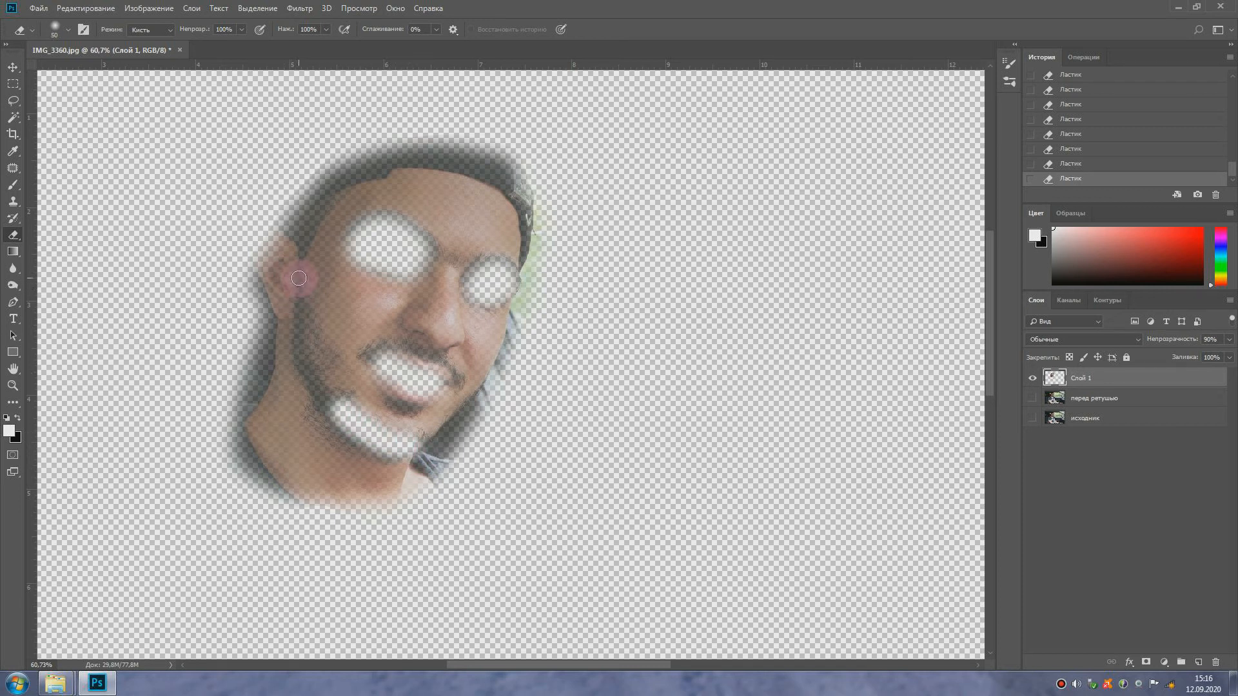
mouse_move(300, 285)
mouse_down()
mouse_move(300, 348)
mouse_move(336, 415)
mouse_up()
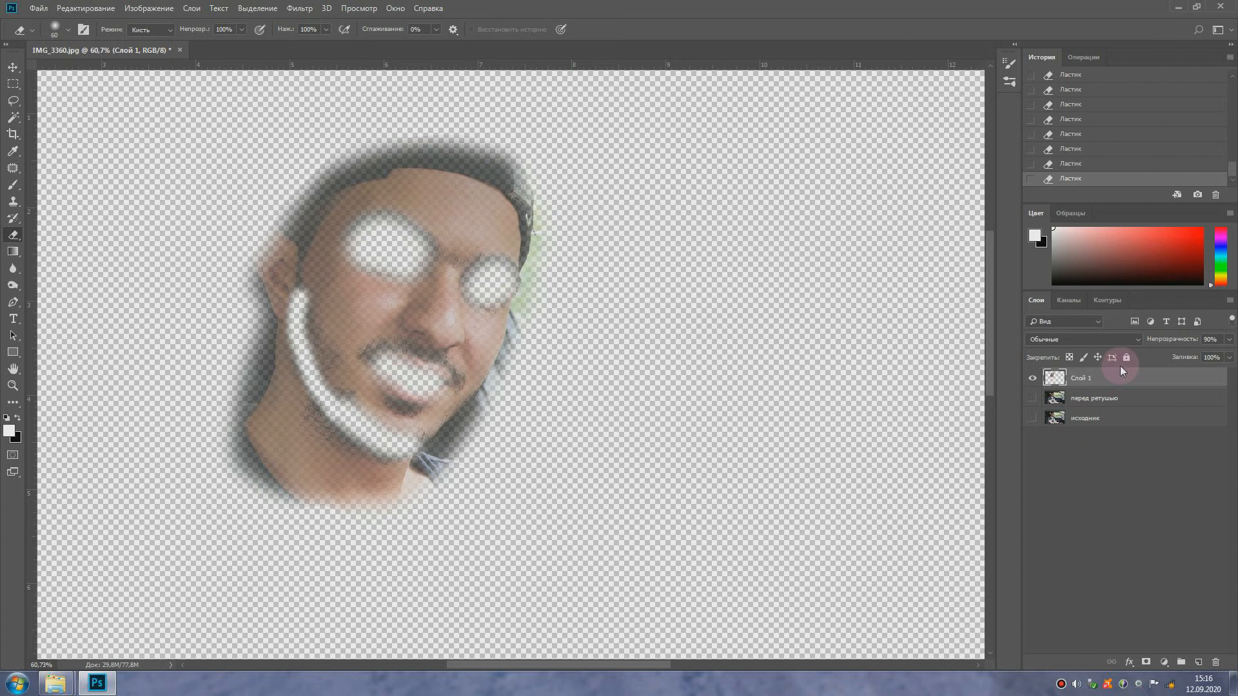
Show the перед ретушью and исходник layers again, and compare the face without and with Слой 1
click(1032, 398)
click(1033, 417)
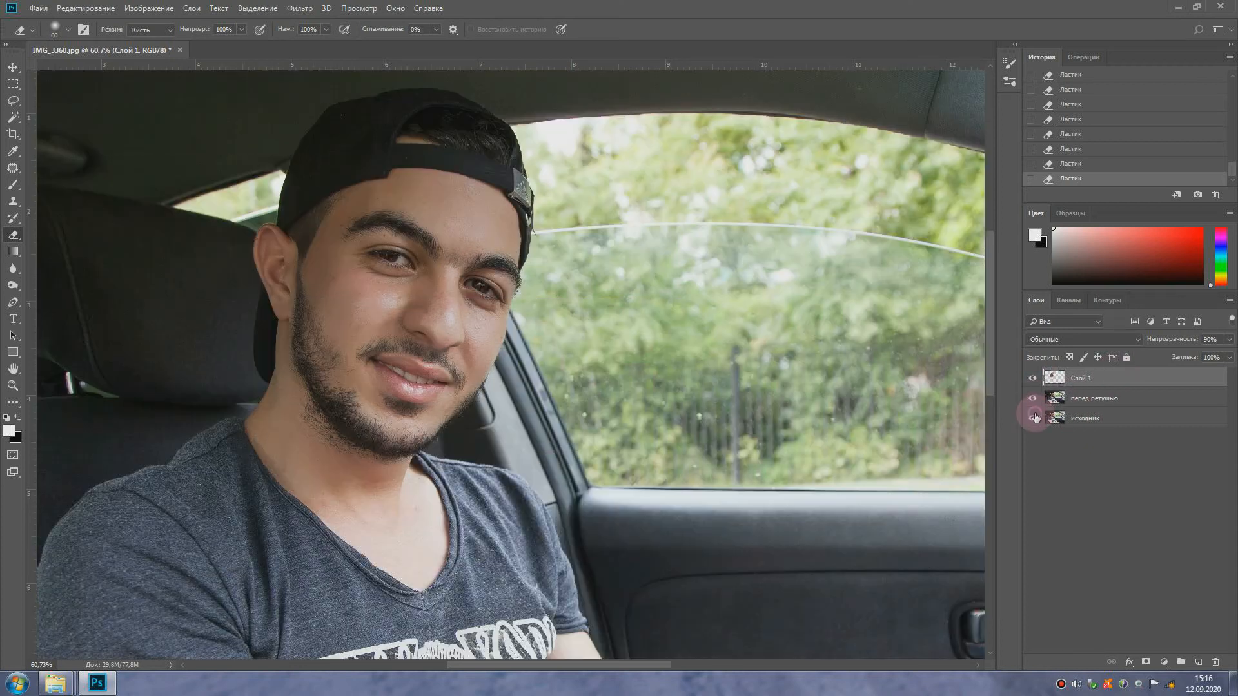
click(1030, 382)
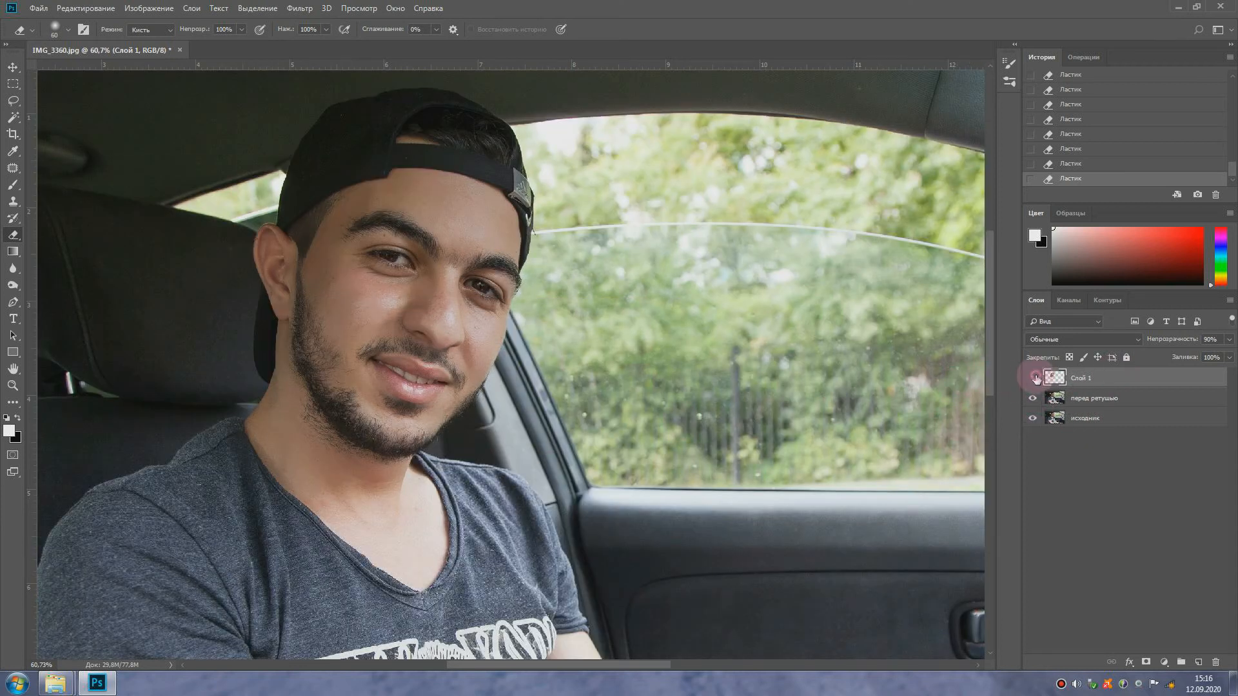
click(1033, 378)
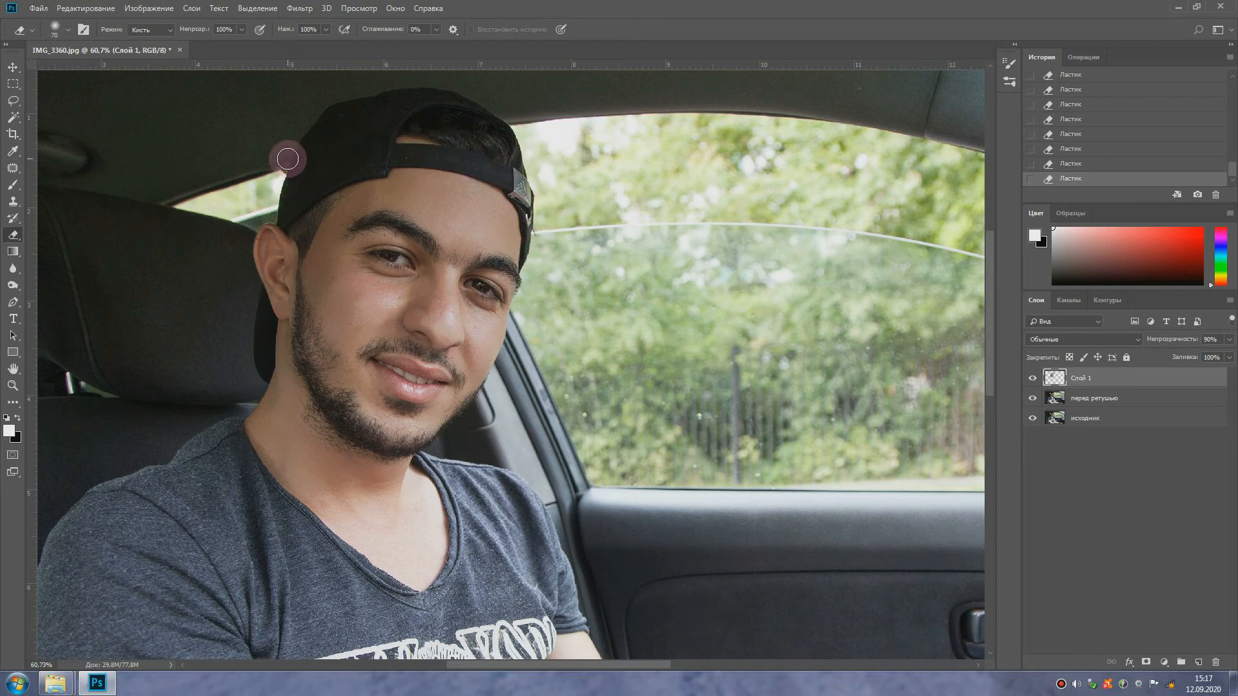
key(bracketright)
key(bracketright)
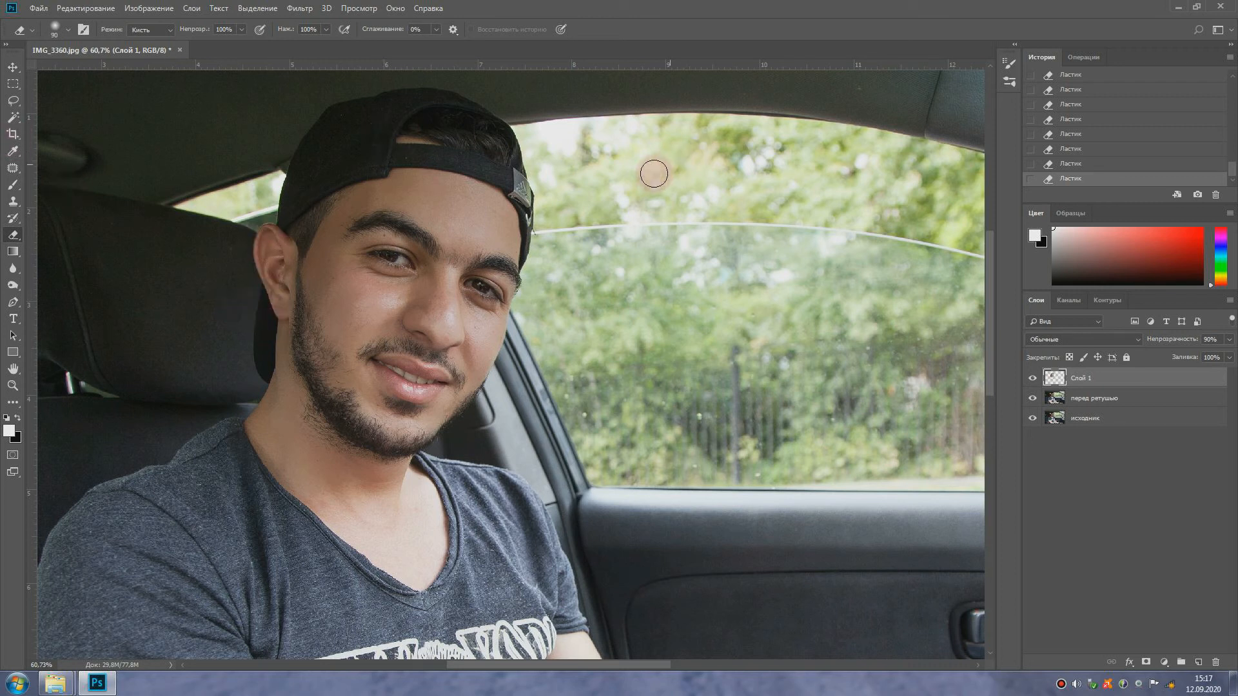
Group Слой 1 and the перед ретушью layer together above the исходник layer
click(13, 66)
click(302, 329)
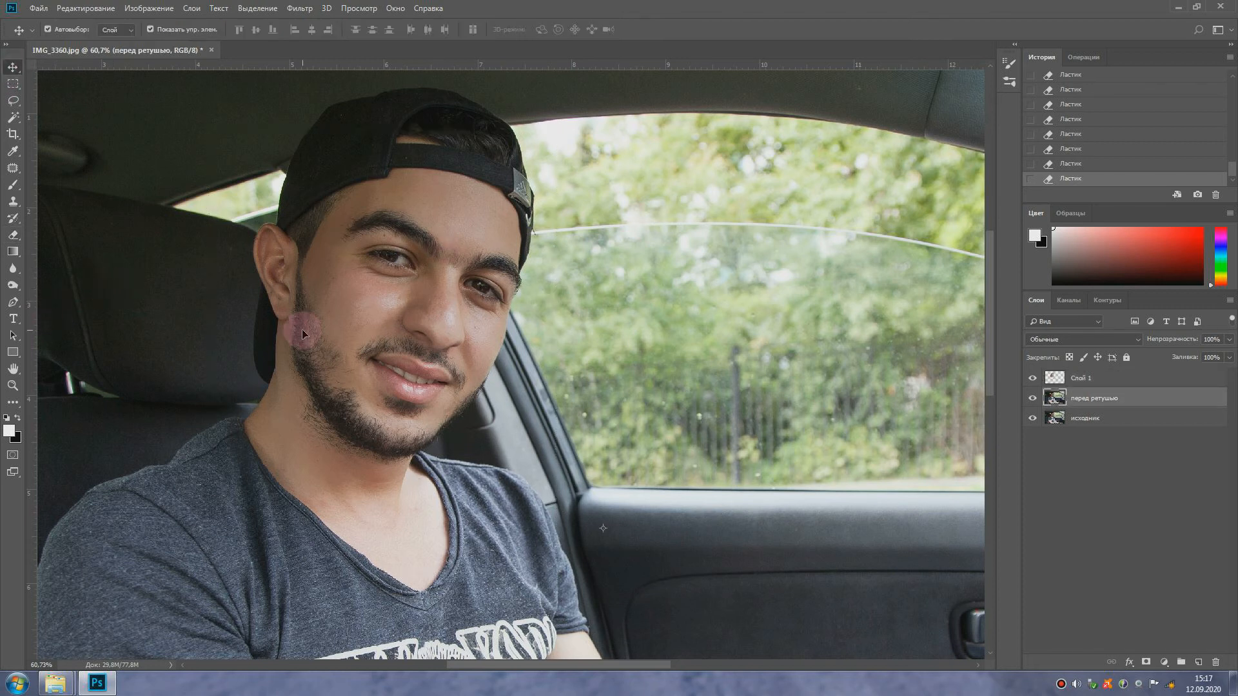
click(13, 385)
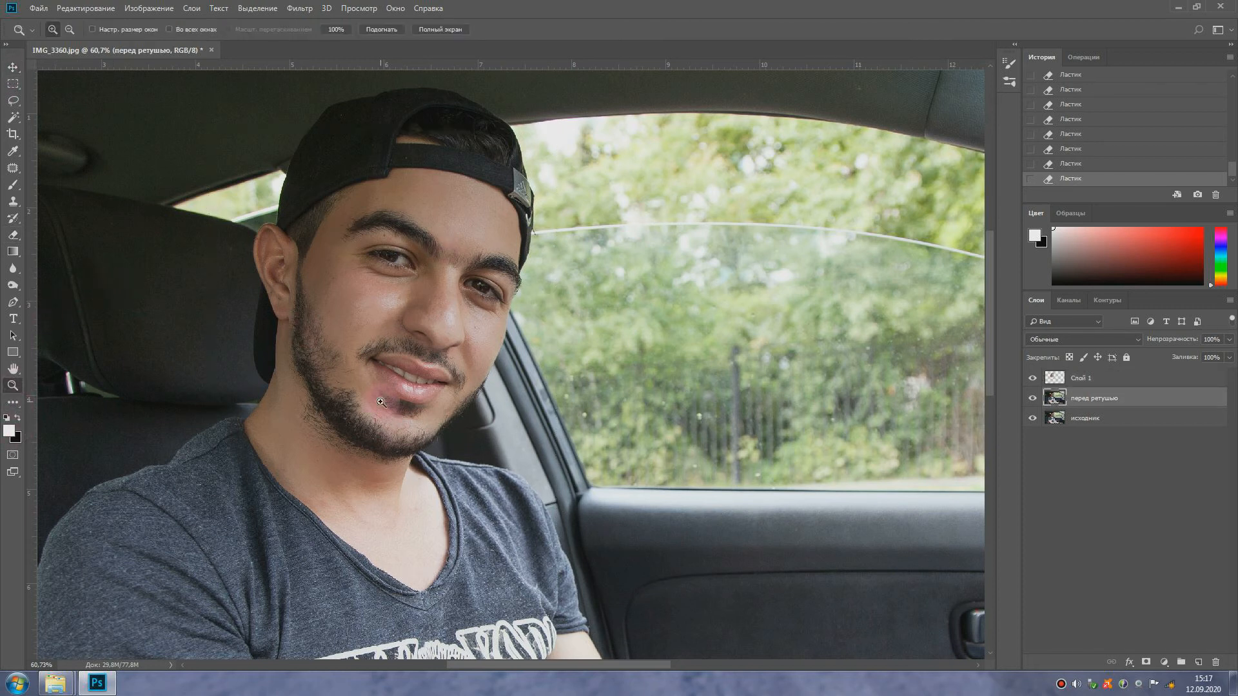
alt+click(403, 393)
alt+click(403, 392)
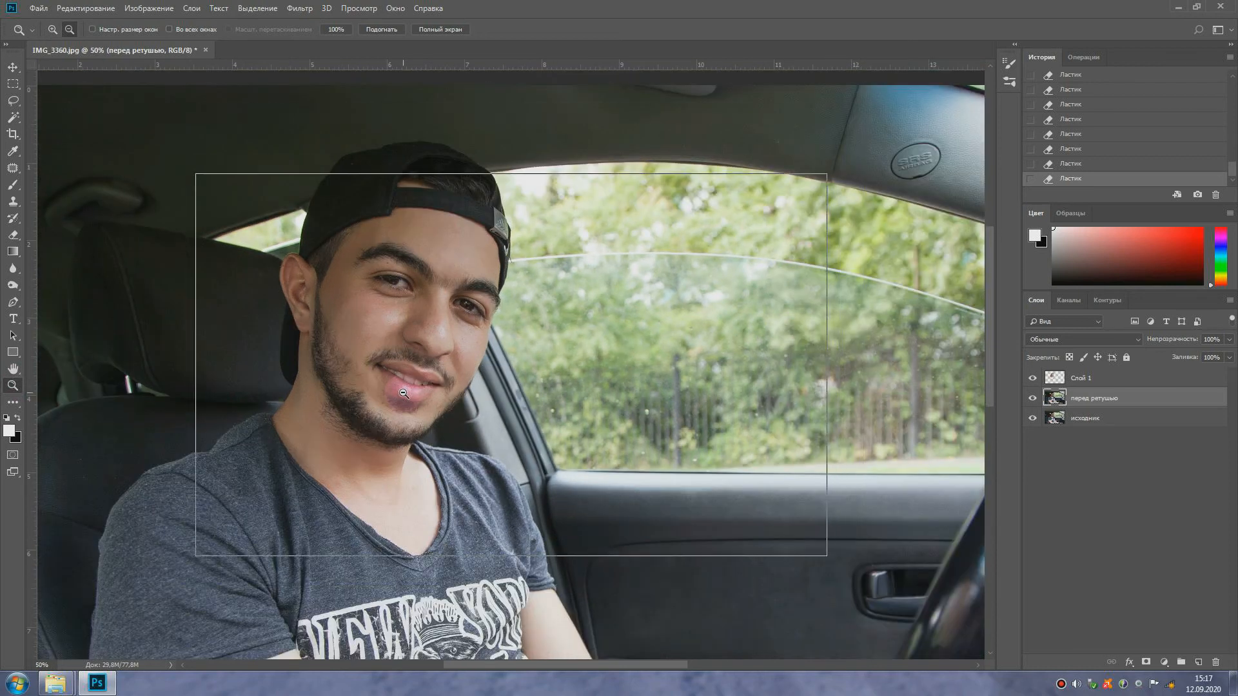
click(13, 368)
drag(318, 470, 329, 371)
key(ctrl+r)
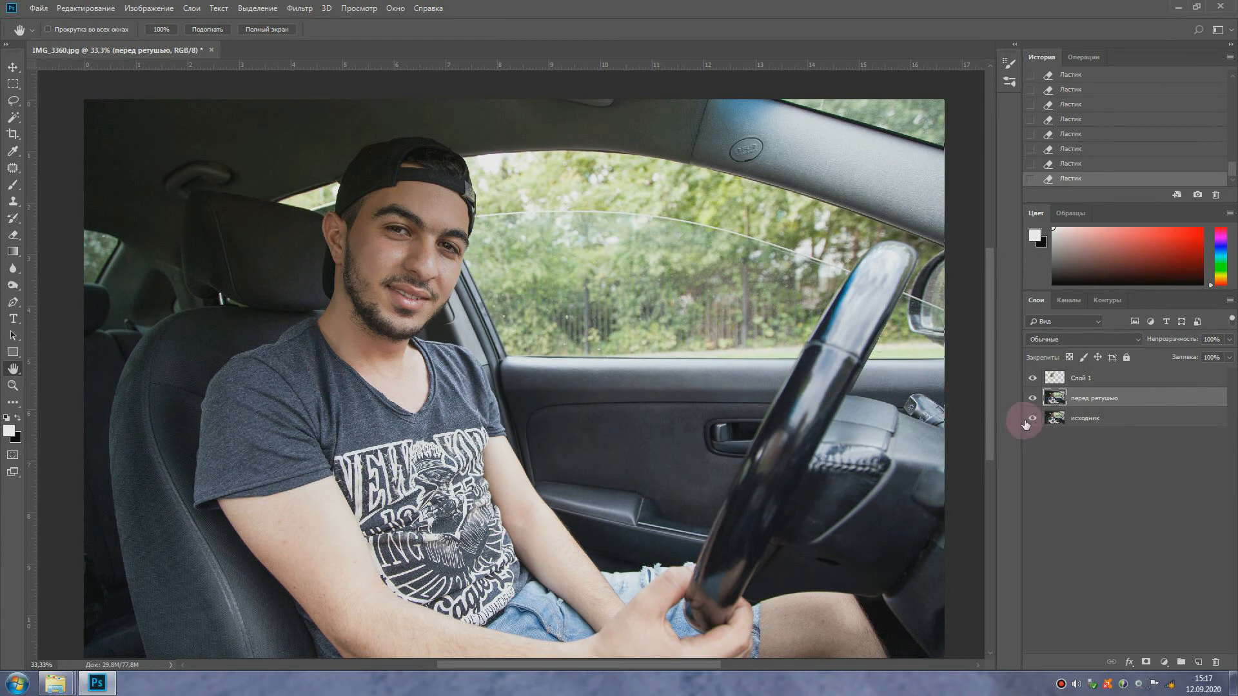
shift+click(1104, 385)
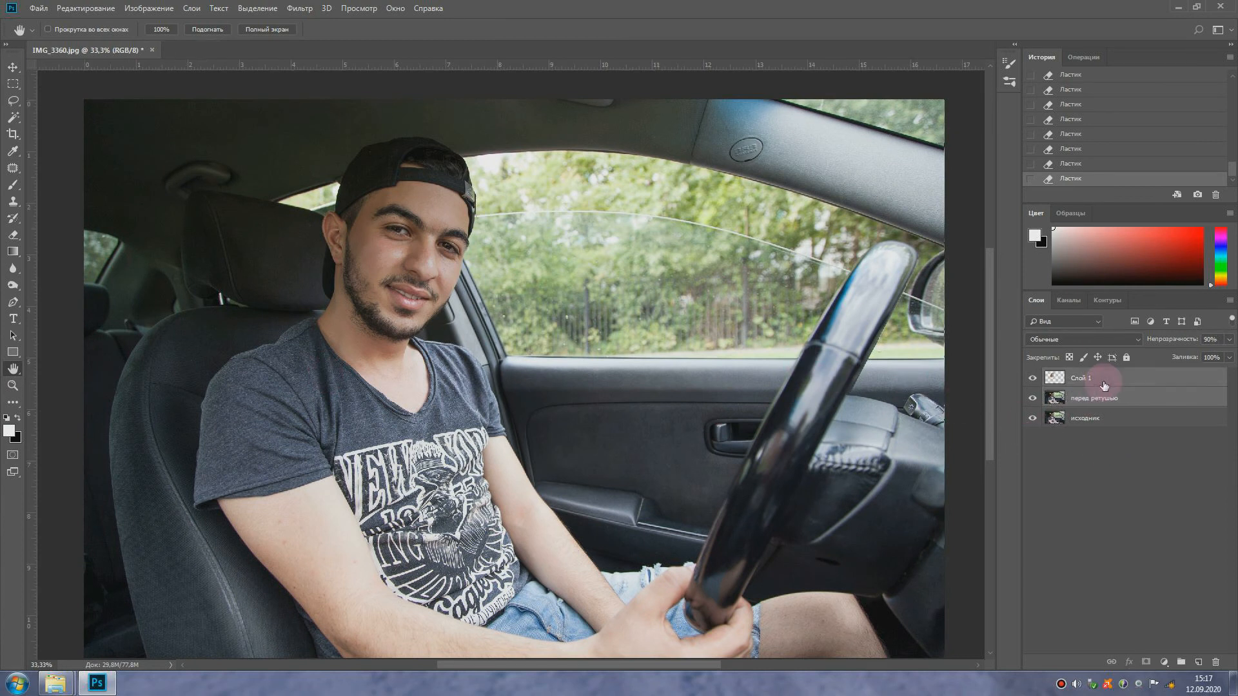
click(1180, 664)
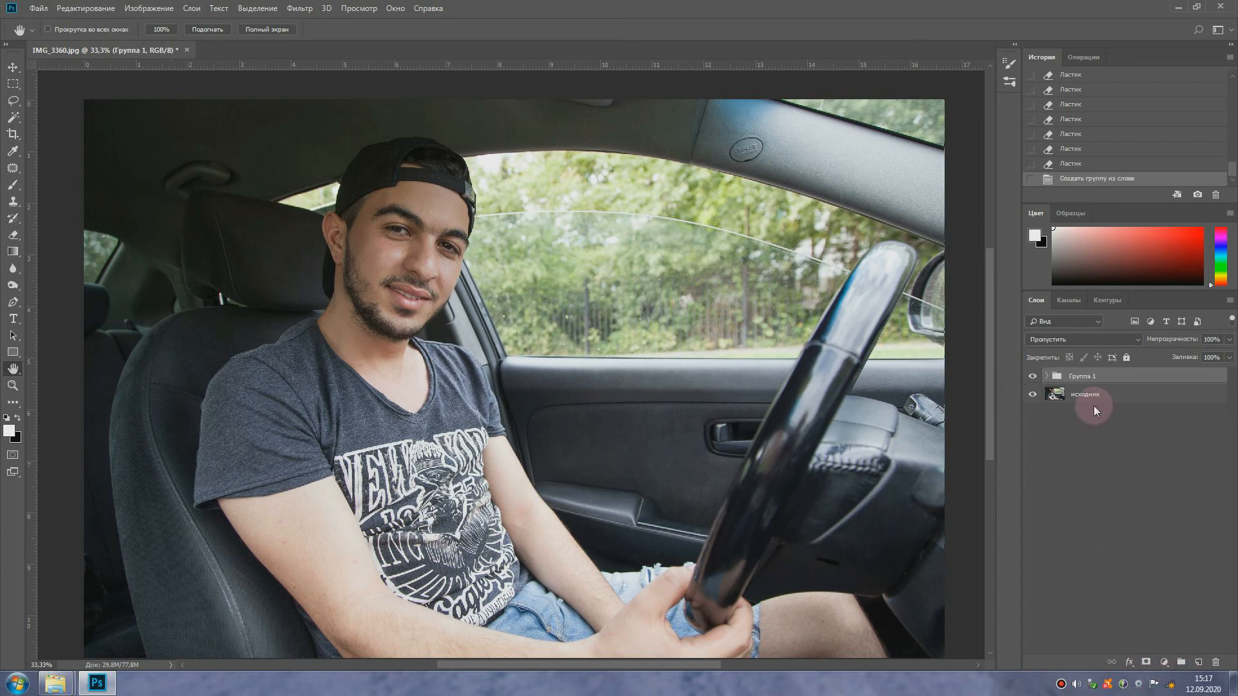
Compare the retouched face with the original up close by switching the visibility of Группа 1, leaving the group visible
click(1031, 379)
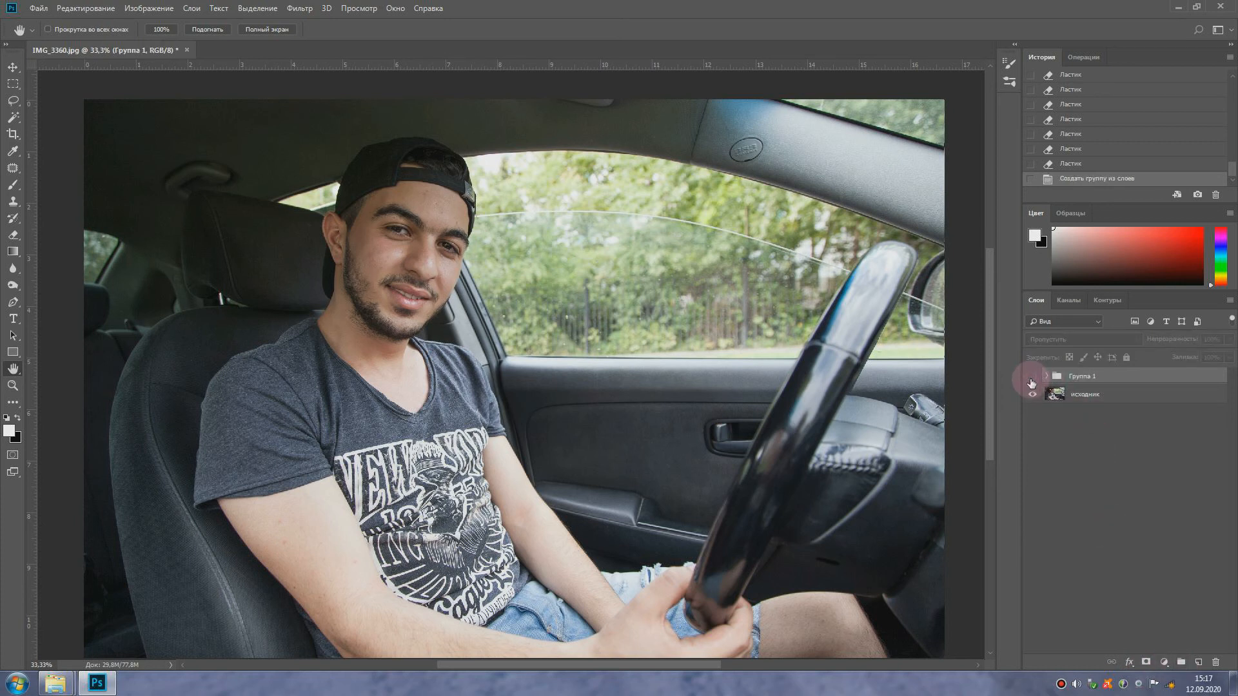
click(12, 385)
click(397, 231)
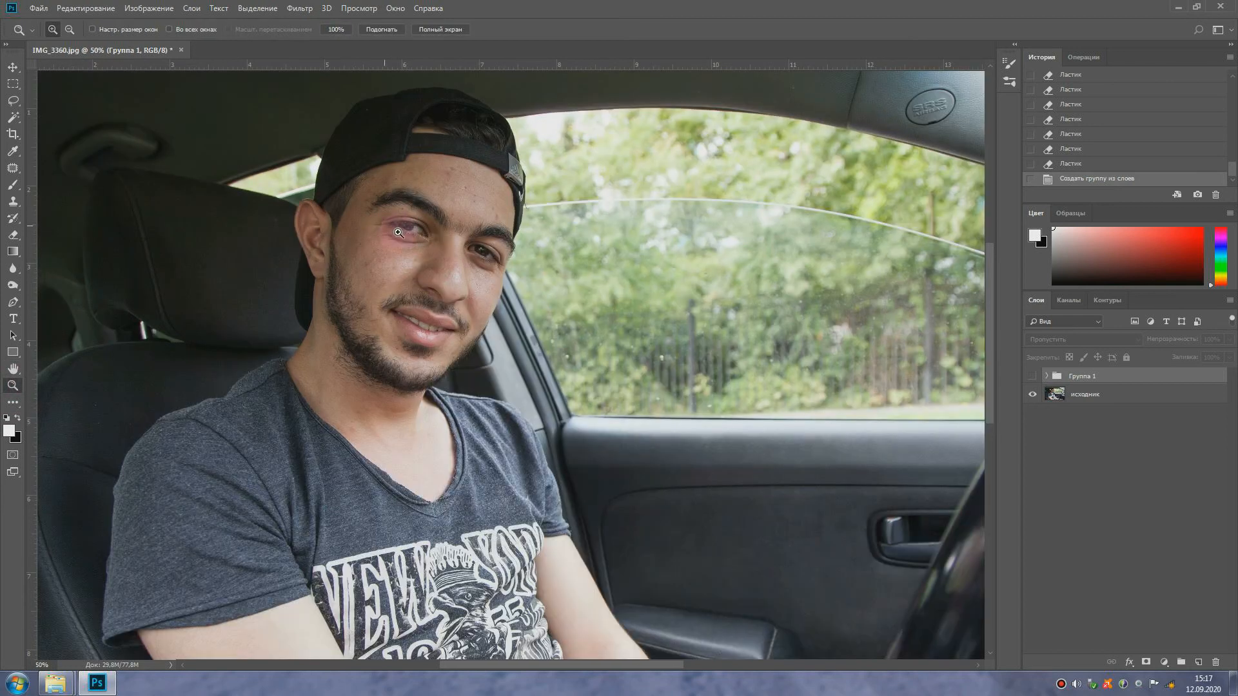
click(1033, 376)
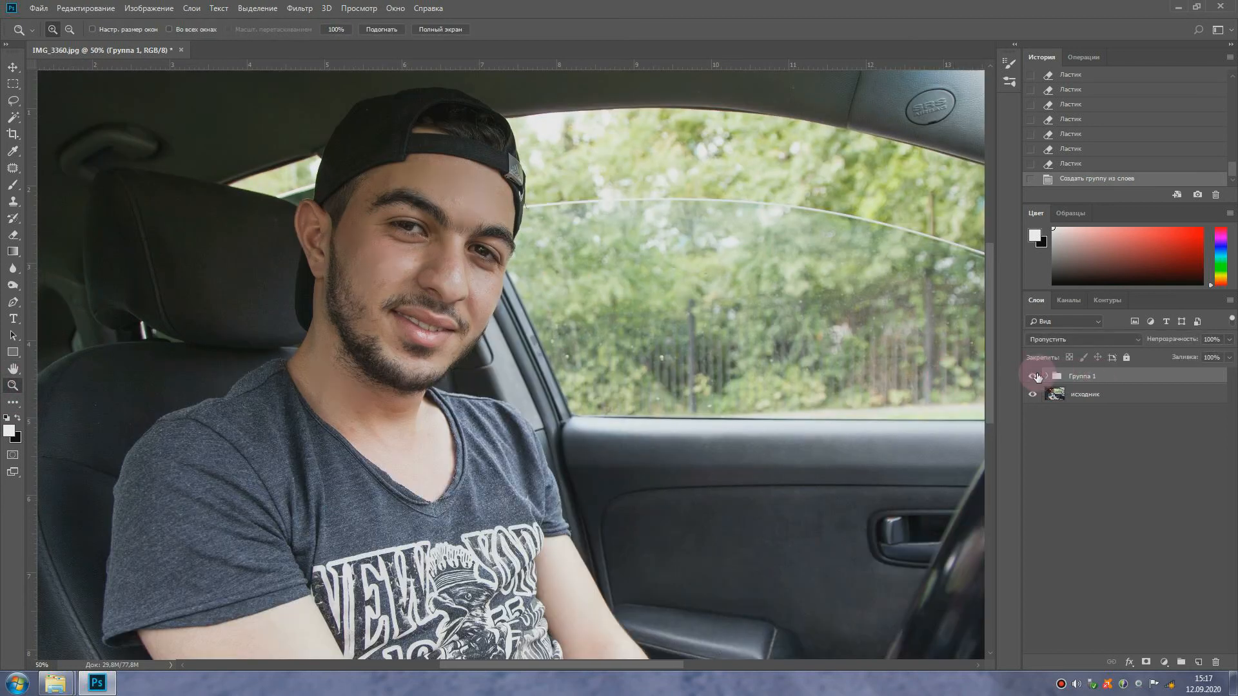
click(1036, 376)
click(1035, 376)
click(1035, 376)
click(440, 282)
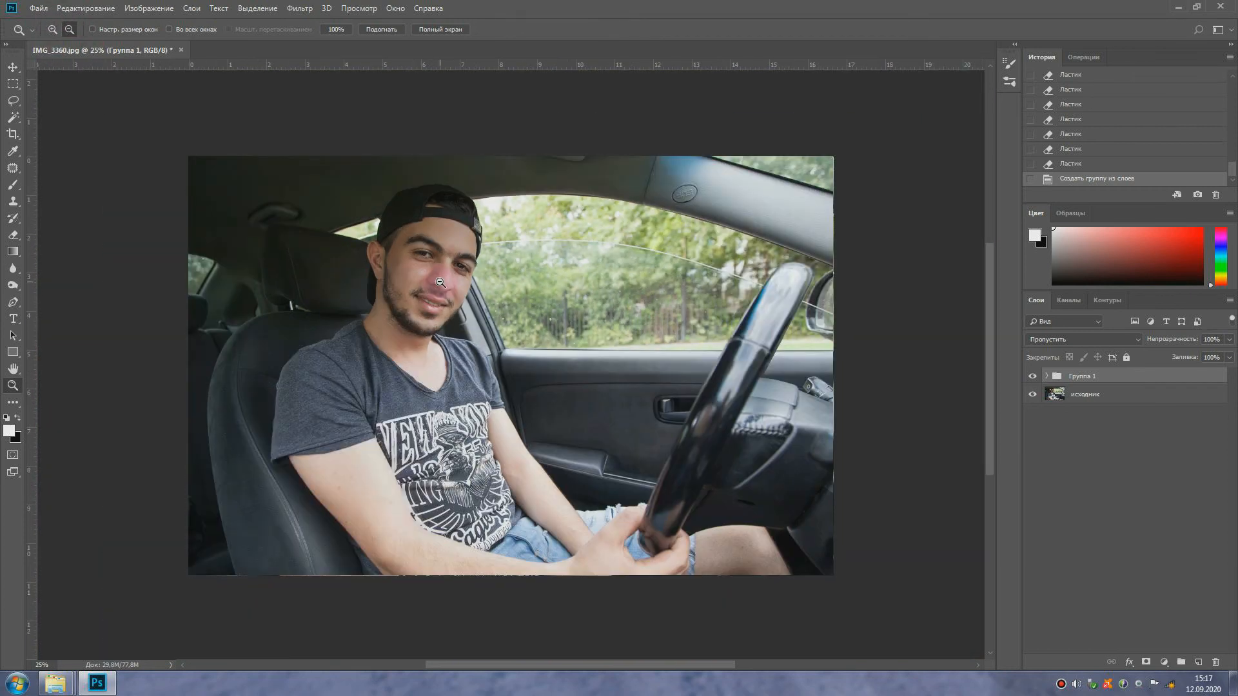
Save the retouched portrait as a JPEG named IMG_3360___ with quality 9 and the progressive format option
click(35, 8)
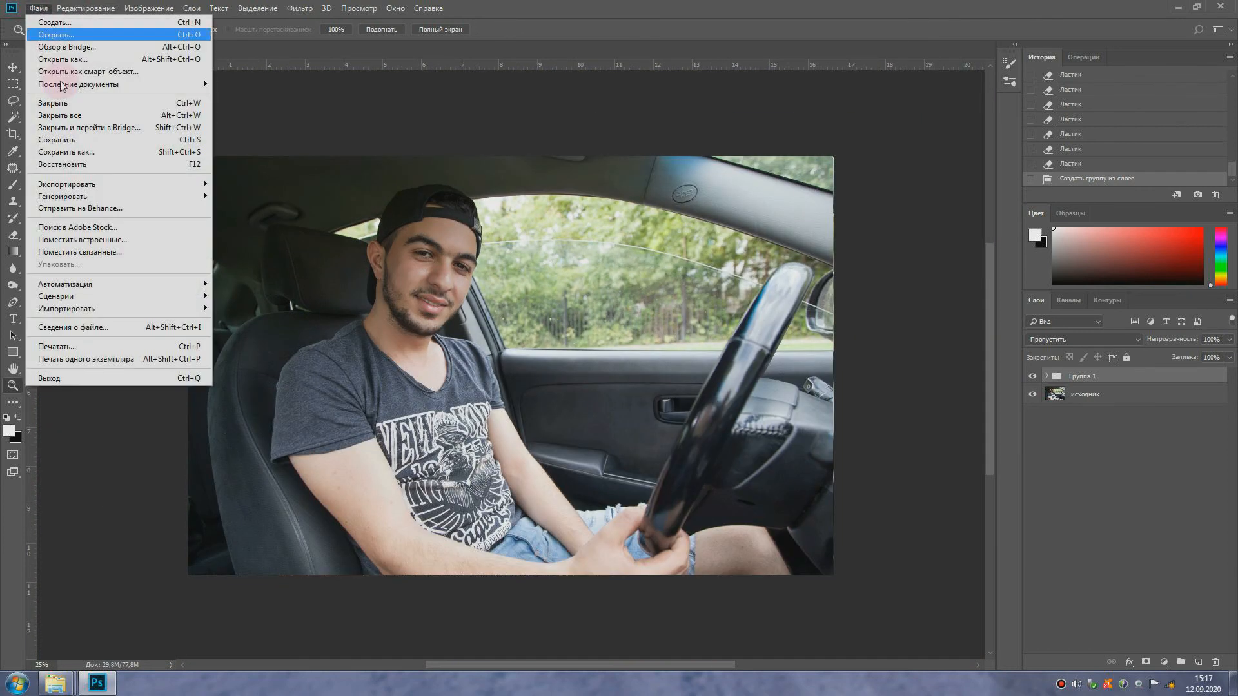
click(75, 150)
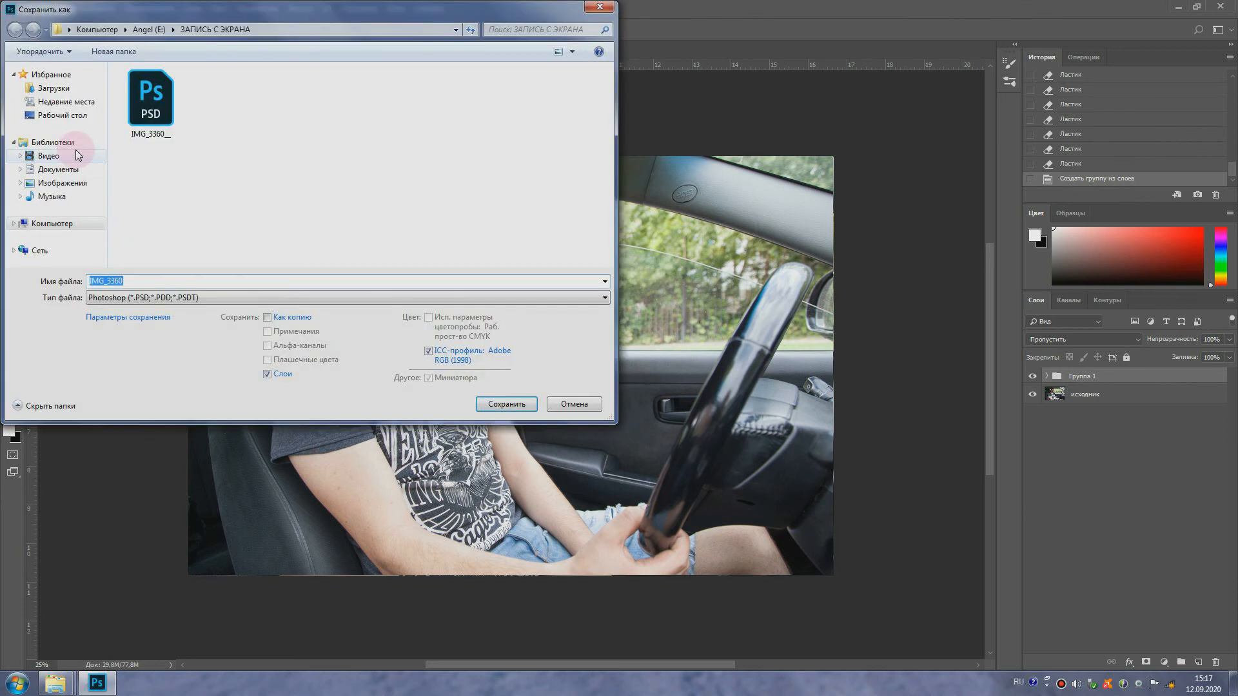
click(130, 304)
click(121, 396)
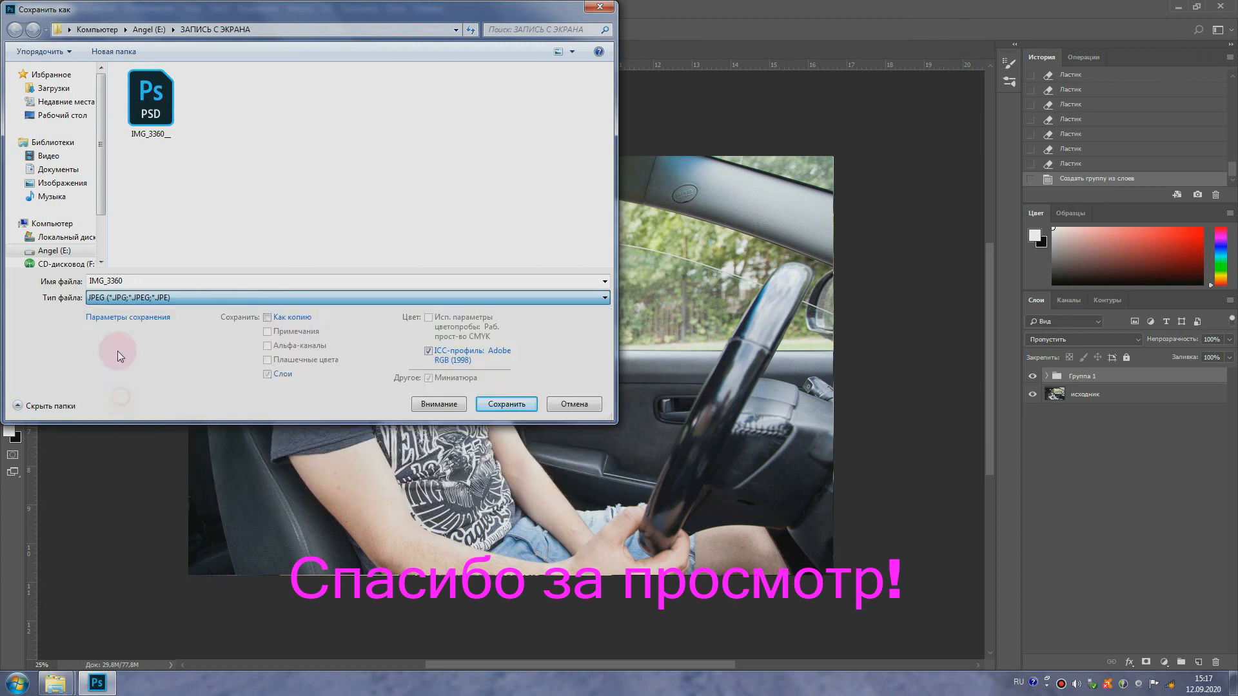
double_click(117, 281)
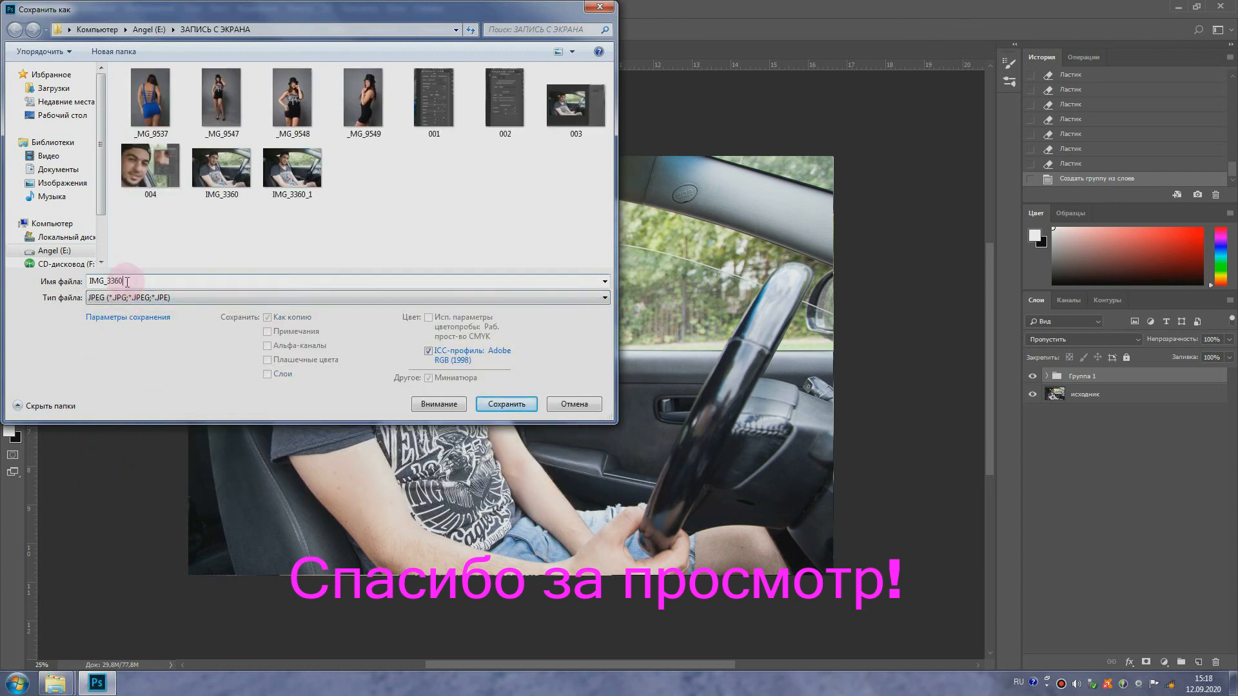
text(_)
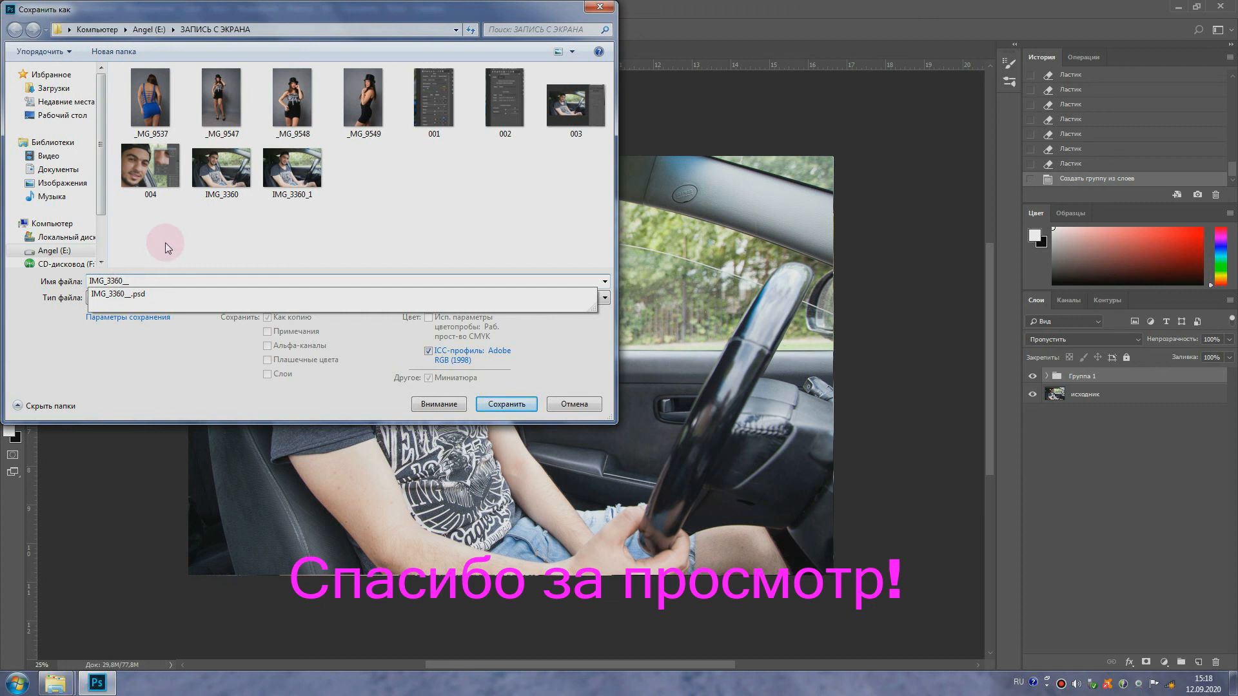
text(__)
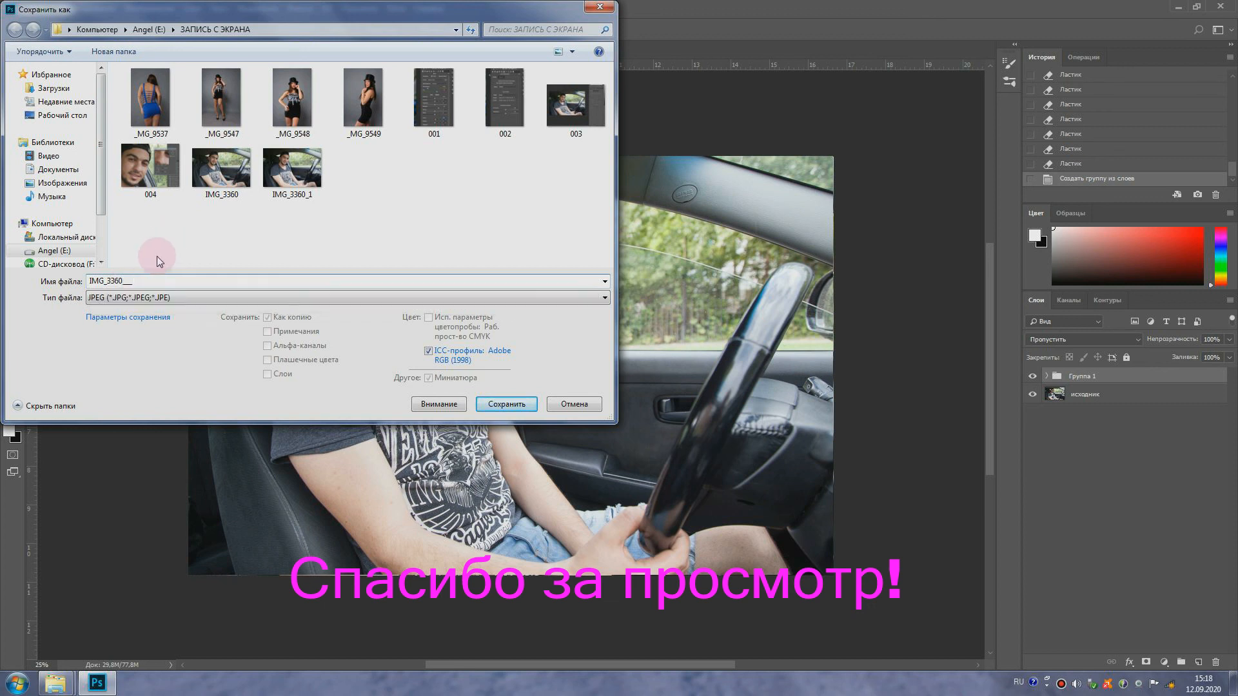
click(493, 404)
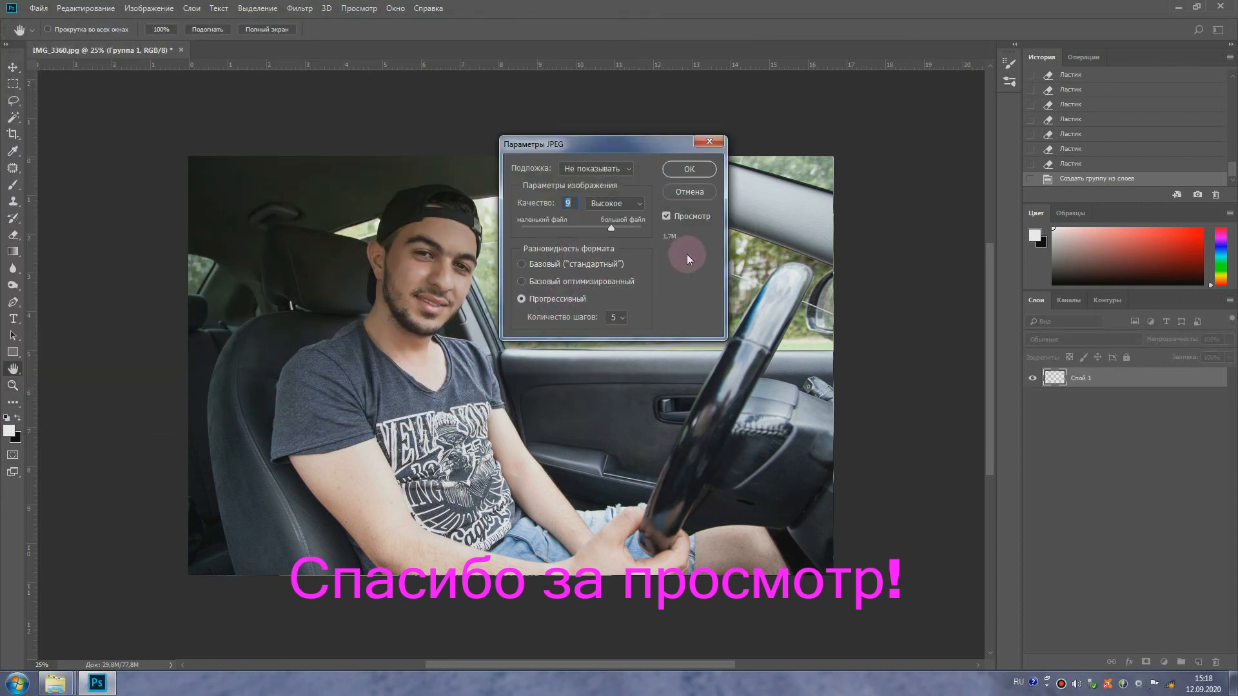
click(689, 170)
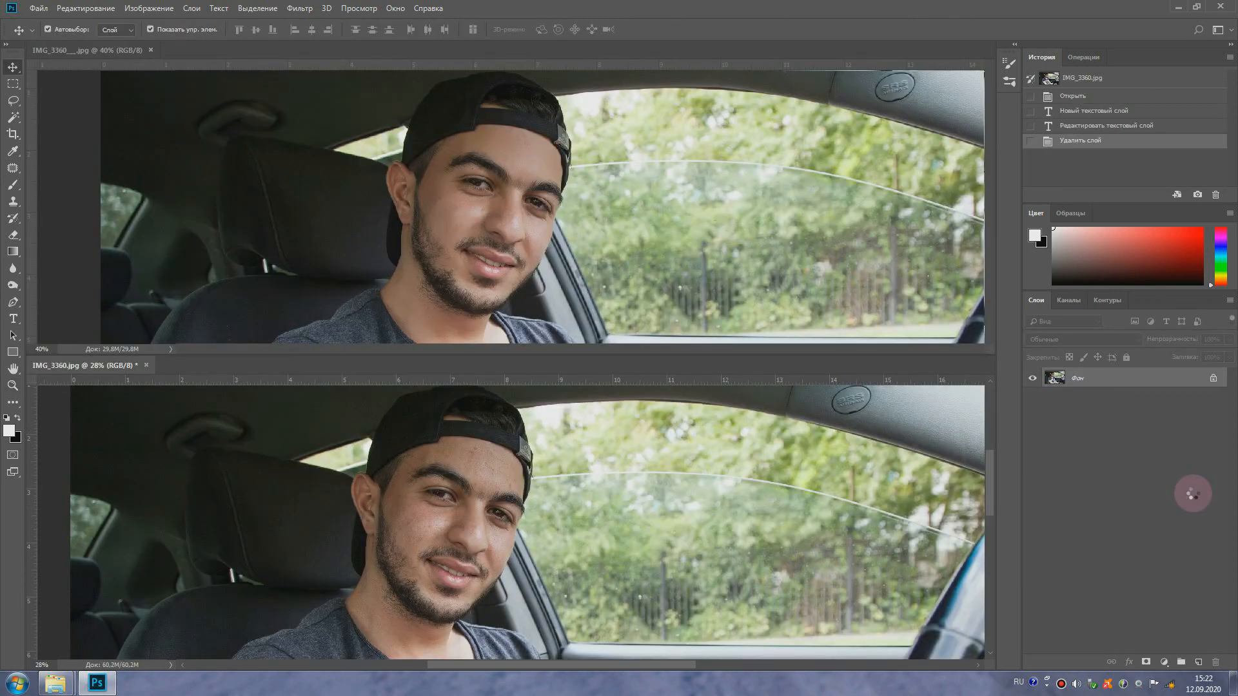
Revert the original IMG_3360.jpg document to its saved version
key(F12)
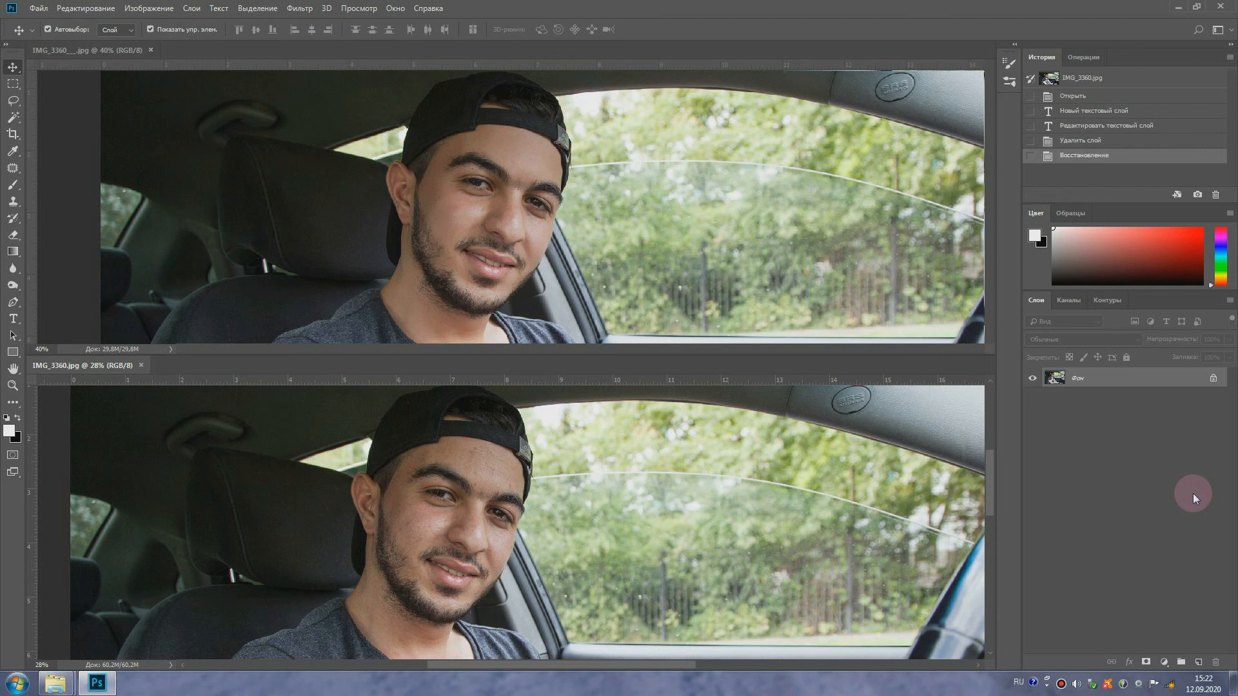